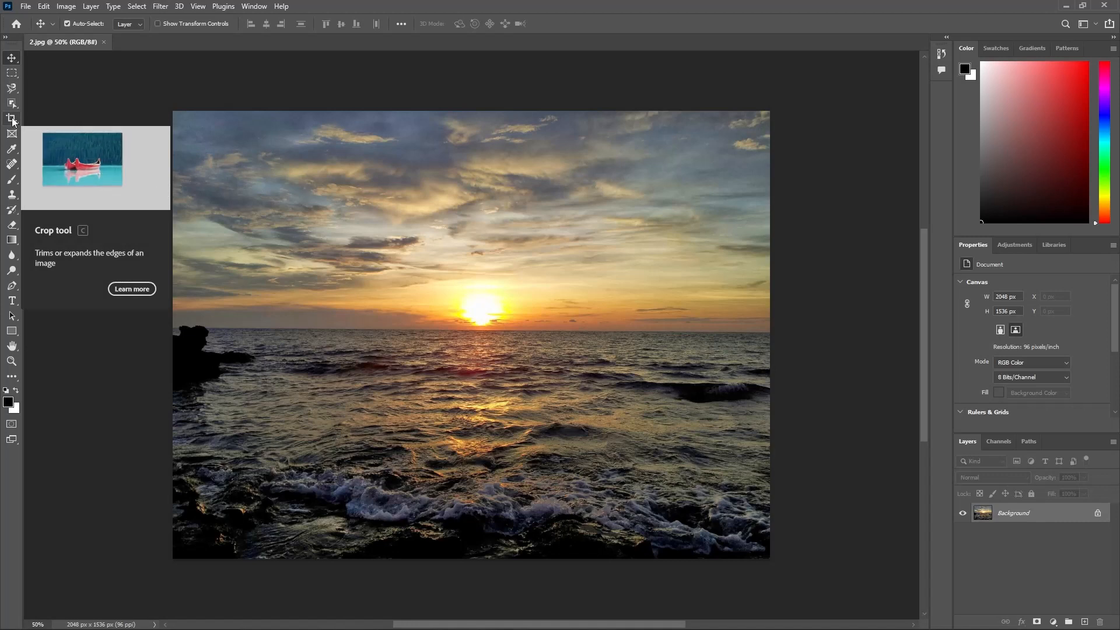
Step: Activate the Crop tool and apply the Crop command to the image with the frame at its full bounds
{"action": "key", "text": "c"}
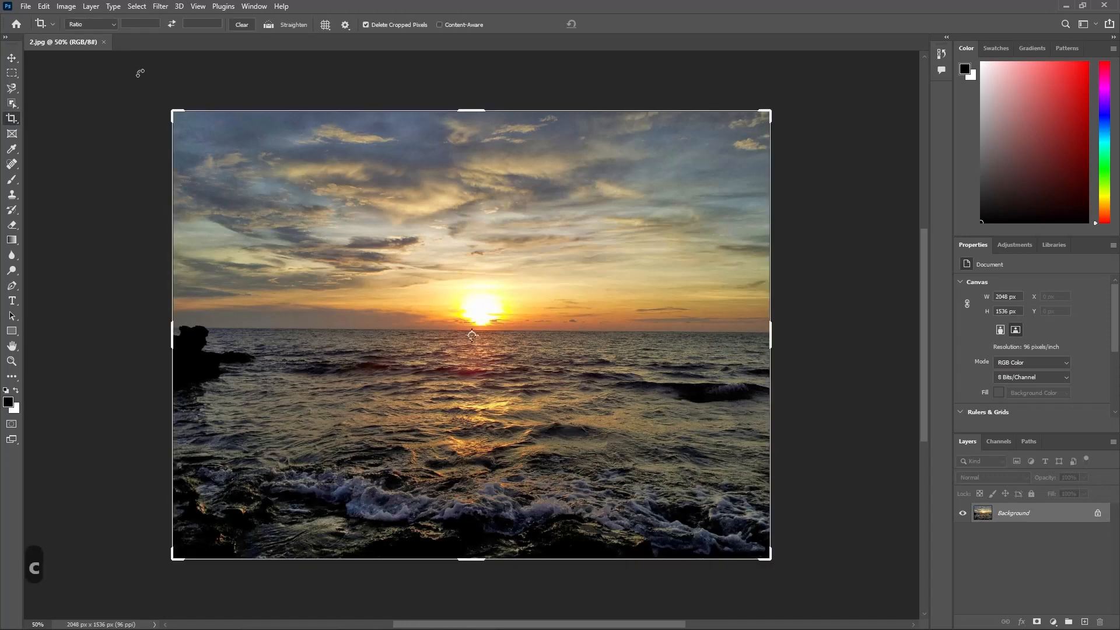
{"action": "left_click", "coordinate": [52, 10]}
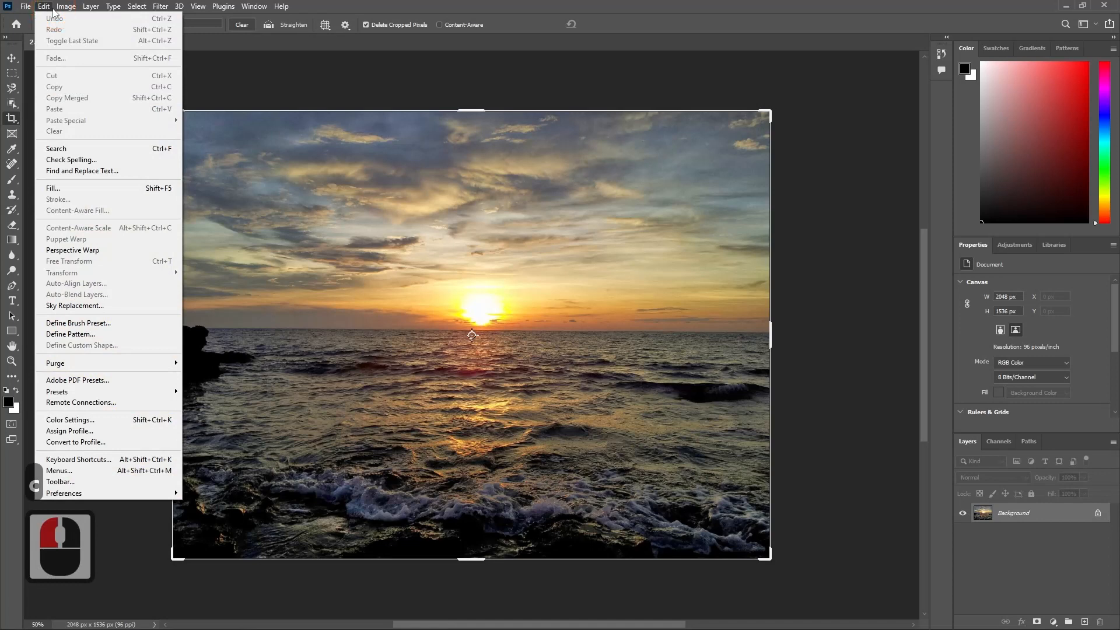
{"action": "left_click", "coordinate": [65, 10]}
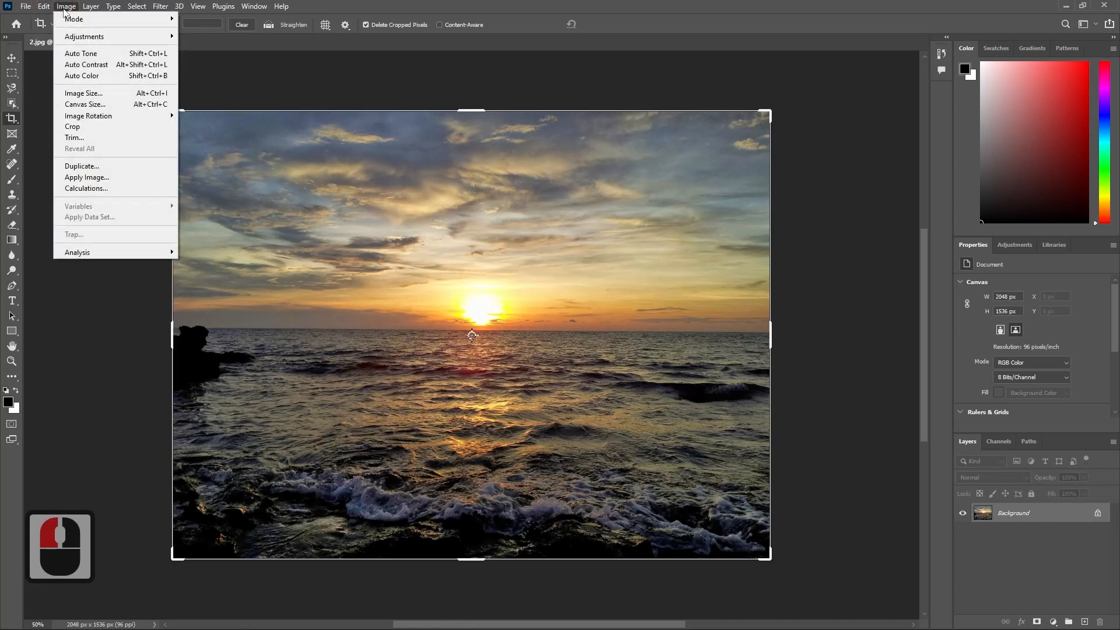
{"action": "left_click", "coordinate": [91, 127]}
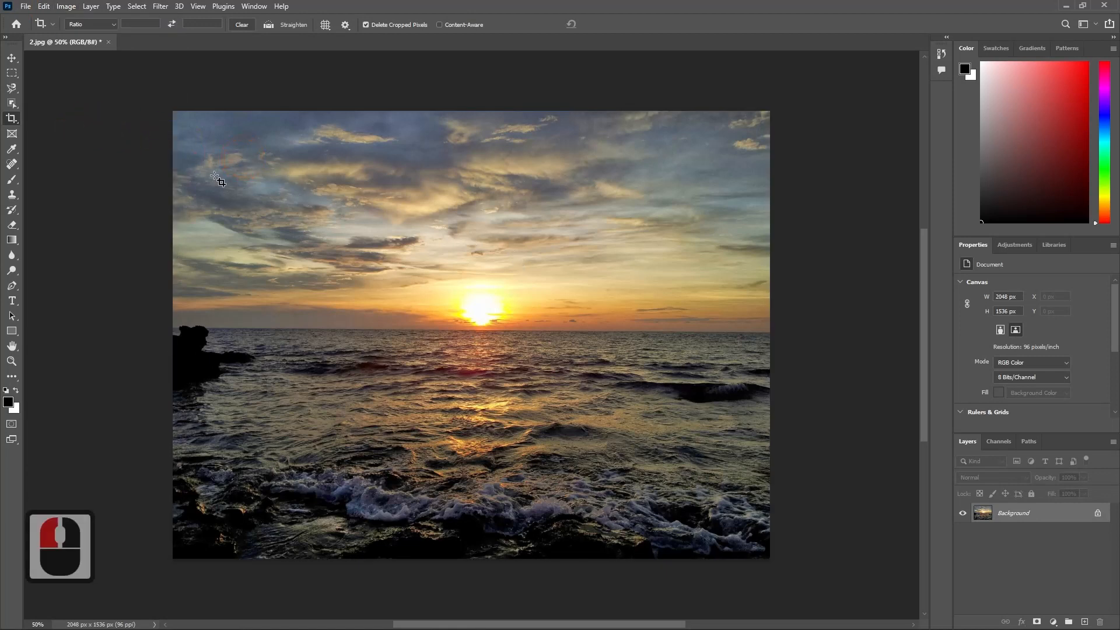
Step: Reactivate the crop frame, shrink it from its corners to a small landscape area, and reposition the photo so the sun sits inside
{"action": "left_click", "coordinate": [12, 117]}
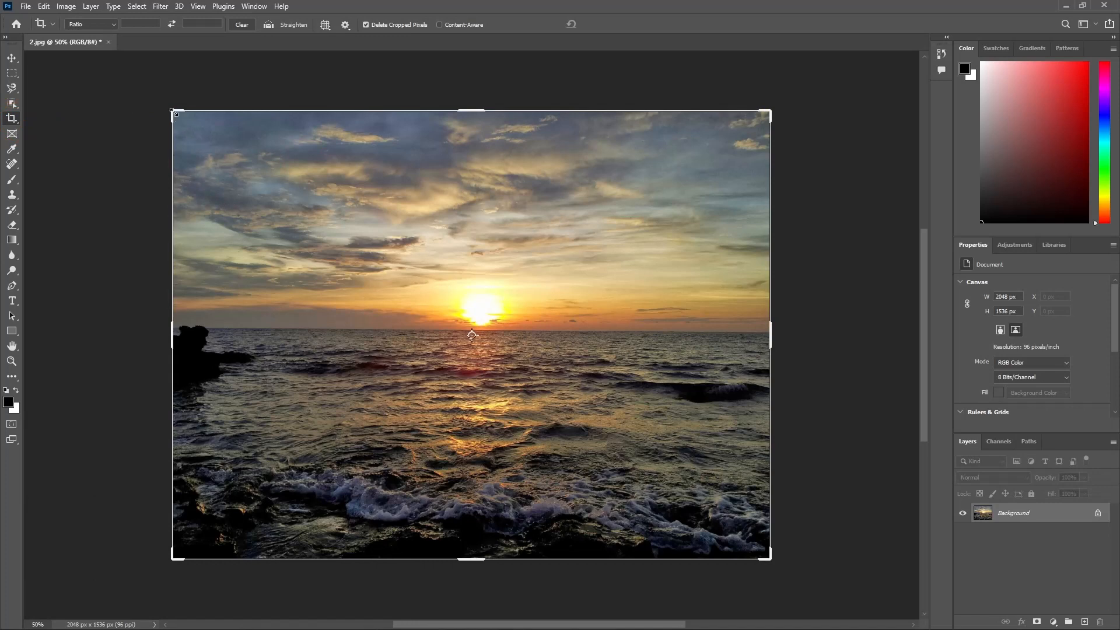
{"action": "left_click_drag", "start_coordinate": [170, 109], "coordinate": [207, 158]}
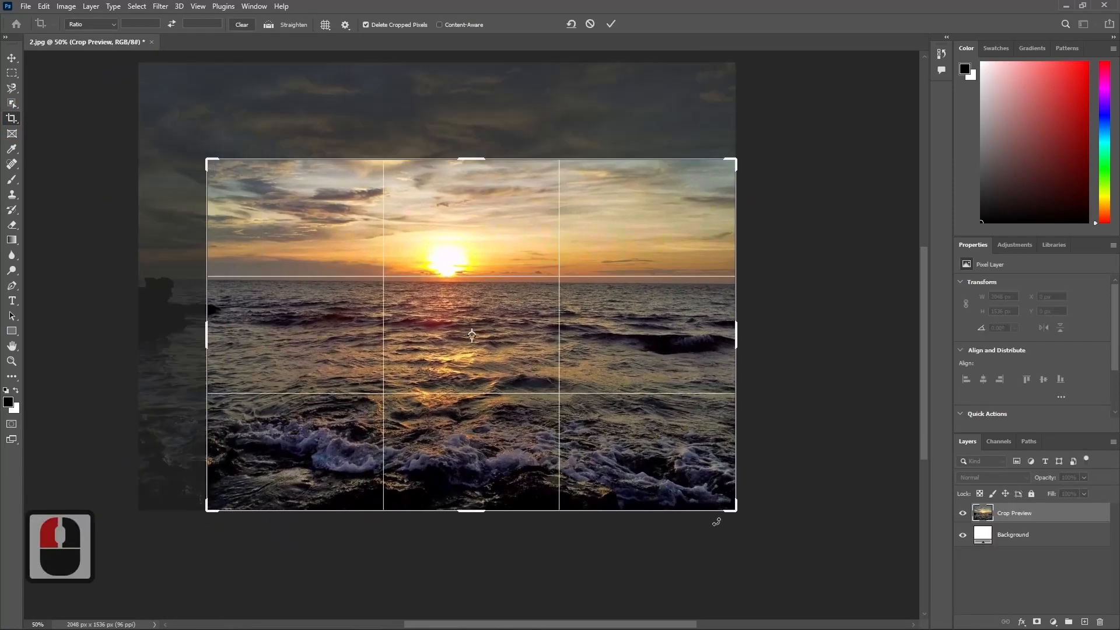
{"action": "left_click_drag", "start_coordinate": [728, 513], "coordinate": [690, 457]}
{"action": "left_click_drag", "start_coordinate": [500, 322], "coordinate": [468, 340]}
{"action": "left_click_drag", "start_coordinate": [681, 458], "coordinate": [639, 430]}
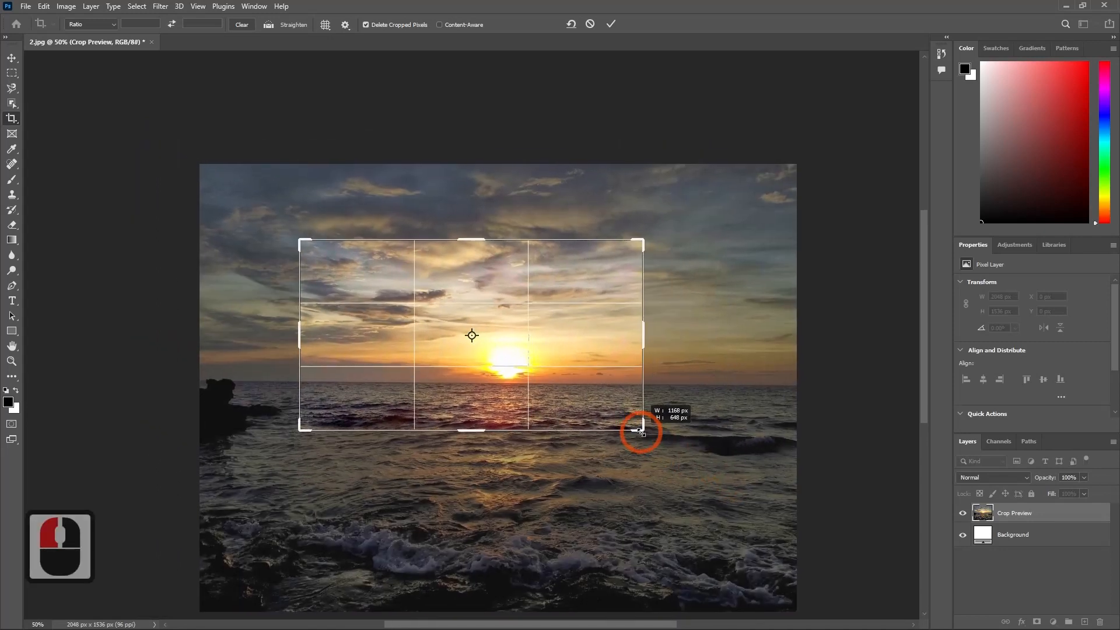
{"action": "left_click_drag", "start_coordinate": [532, 367], "coordinate": [478, 310]}
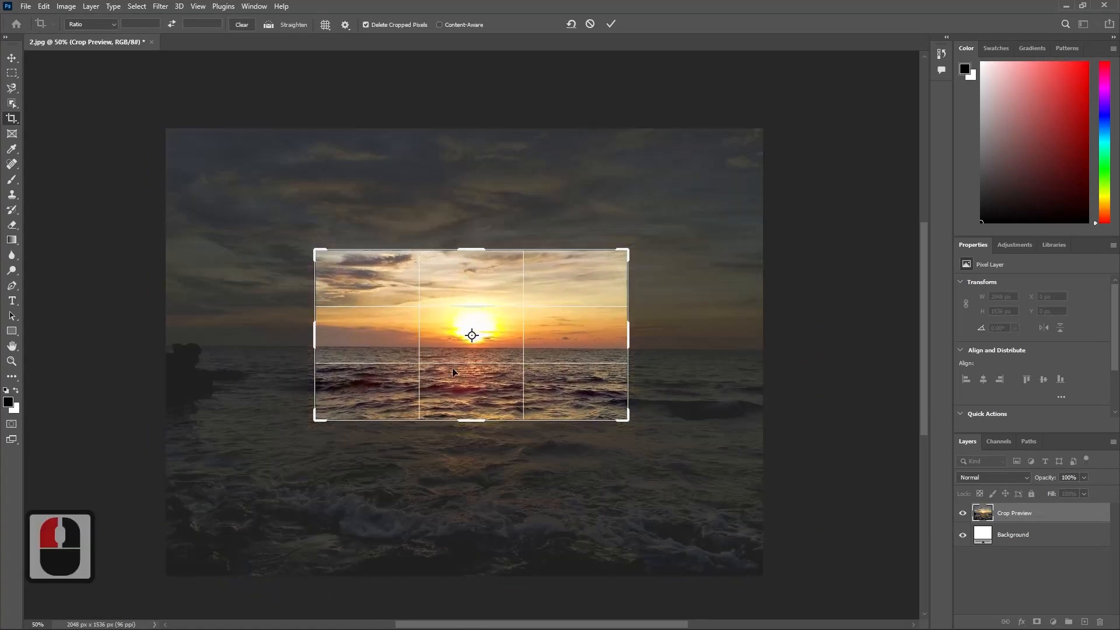
Step: Extend the crop frame by its bottom and right edges to a nearly square area and recentre the sun in it
{"action": "left_click_drag", "start_coordinate": [471, 419], "coordinate": [470, 457]}
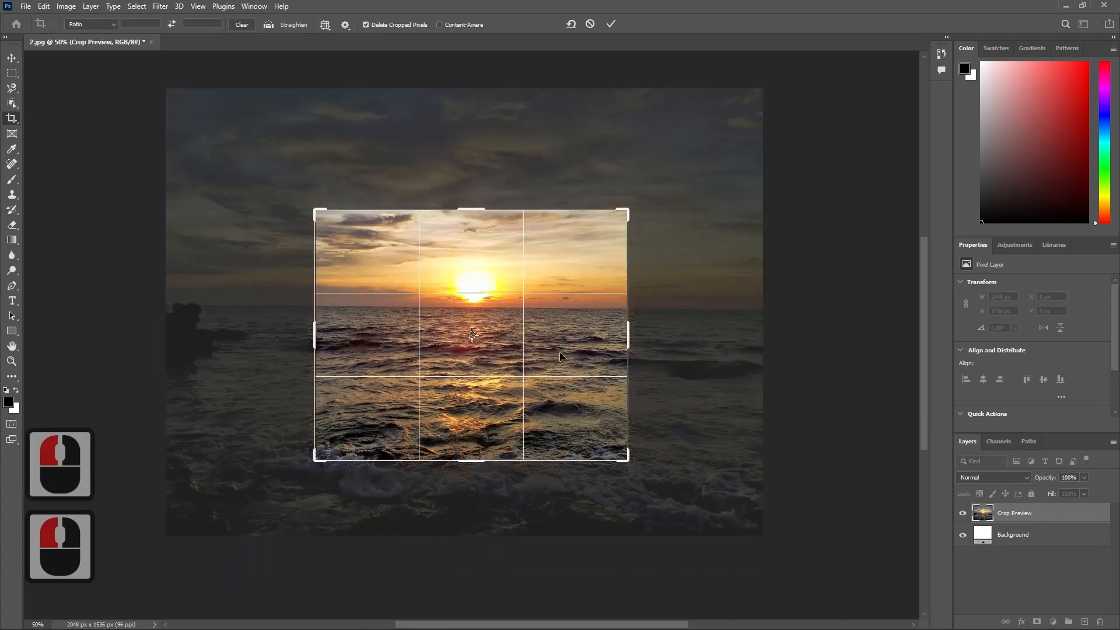
{"action": "left_click_drag", "start_coordinate": [626, 338], "coordinate": [641, 336]}
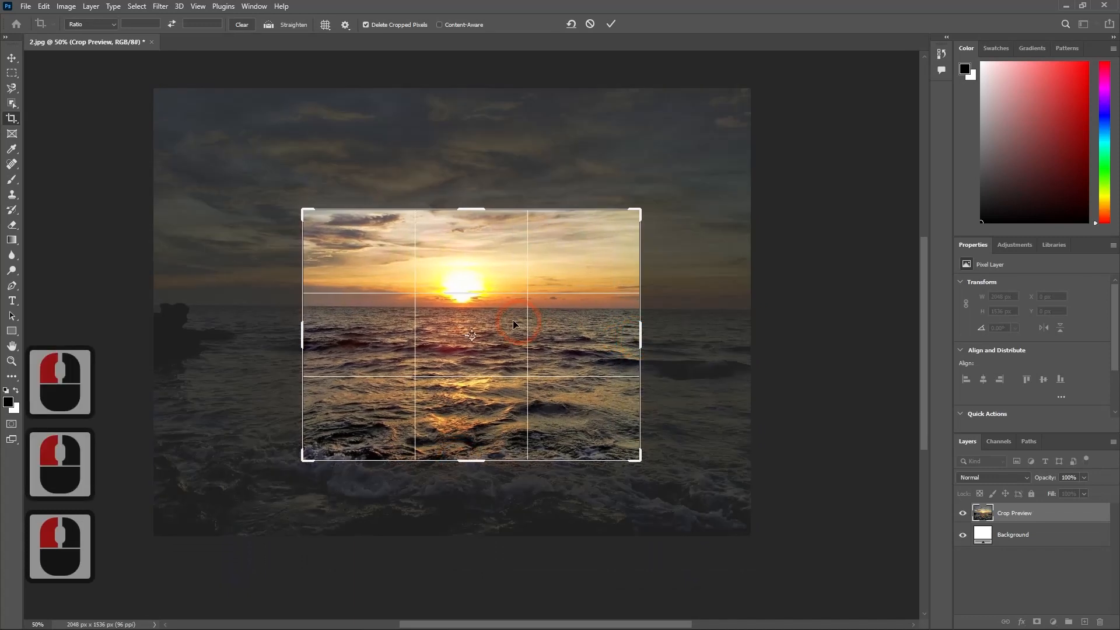
{"action": "left_click_drag", "start_coordinate": [461, 318], "coordinate": [474, 350]}
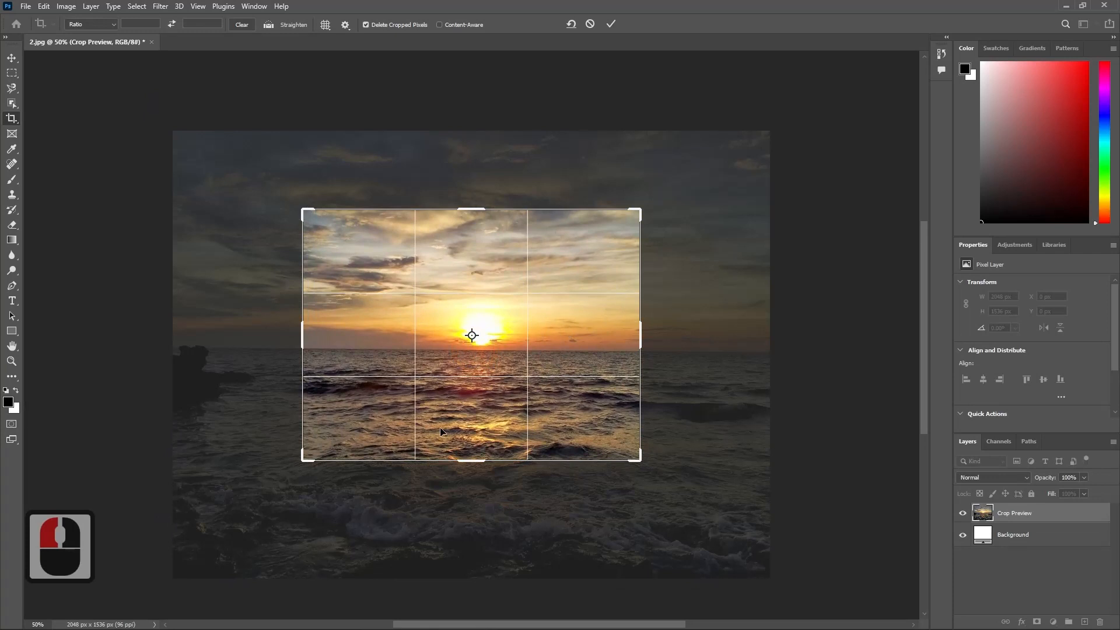
{"action": "left_click_drag", "start_coordinate": [470, 461], "coordinate": [470, 485]}
{"action": "left_click_drag", "start_coordinate": [501, 349], "coordinate": [493, 379]}
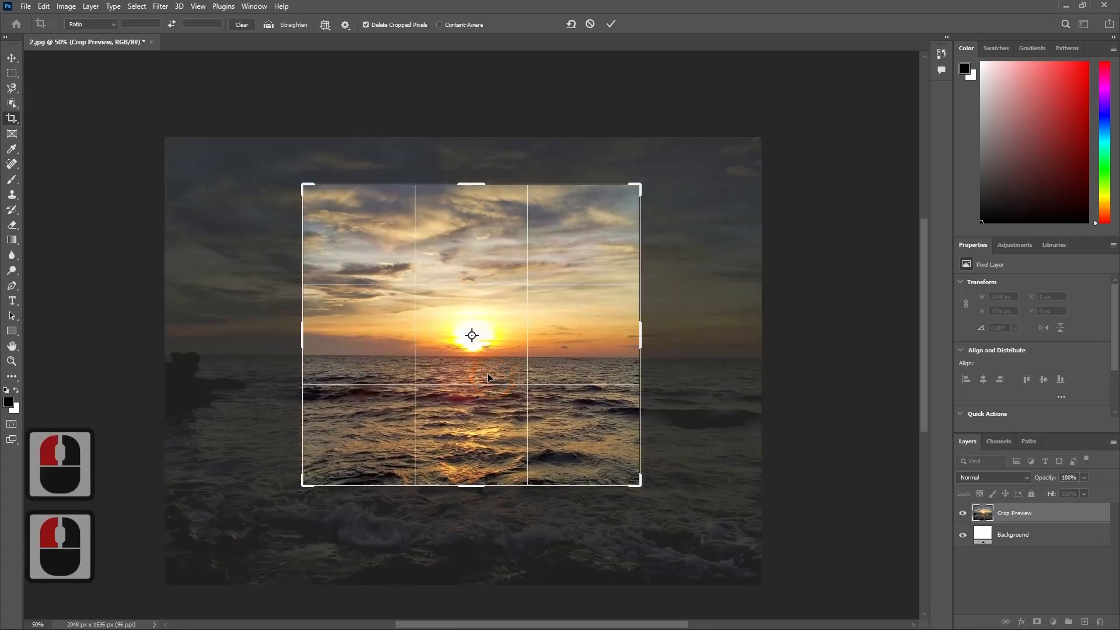
Step: Try the 1 : 1 (Square) and 4 : 5 (8 : 10) crop ratios and shift the photo within the portrait frame
{"action": "left_click", "coordinate": [105, 26]}
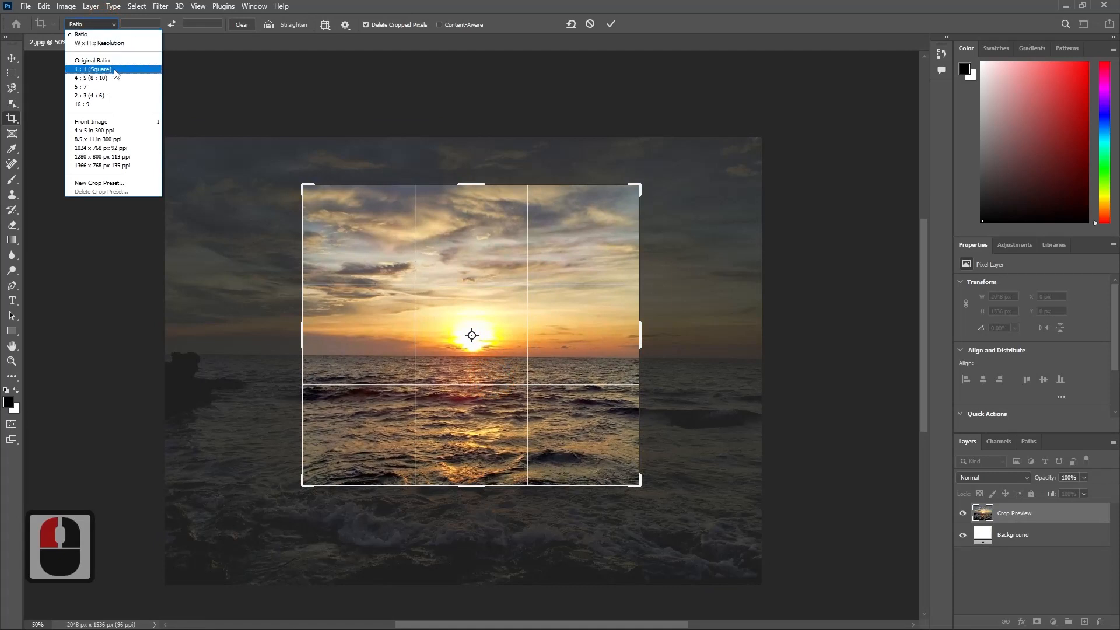
{"action": "left_click", "coordinate": [93, 69]}
{"action": "left_click", "coordinate": [93, 24]}
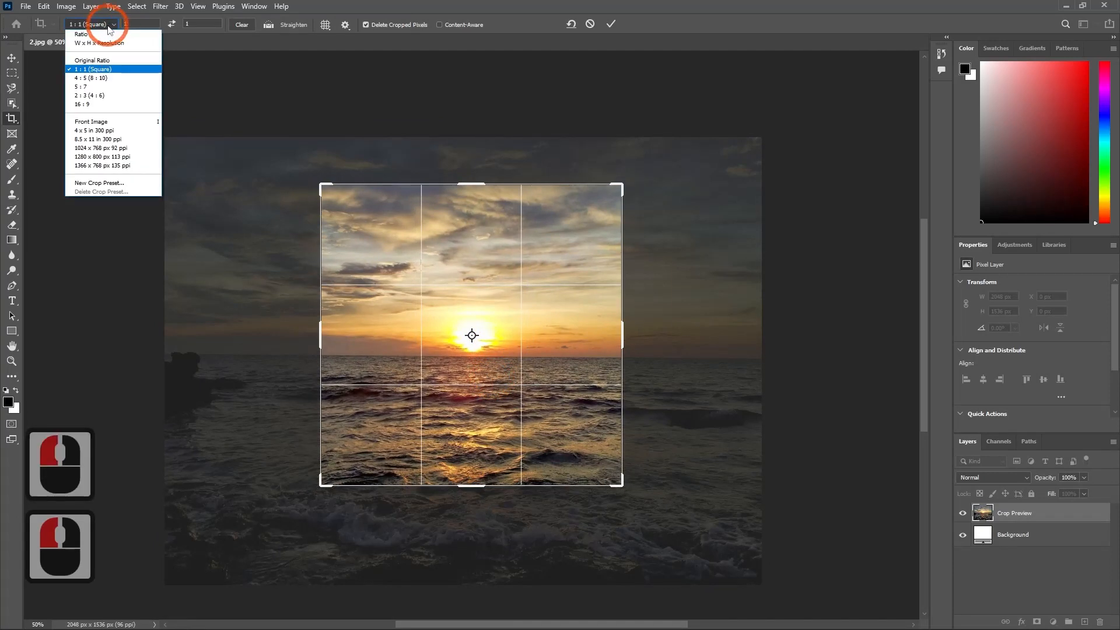
{"action": "left_click", "coordinate": [103, 78]}
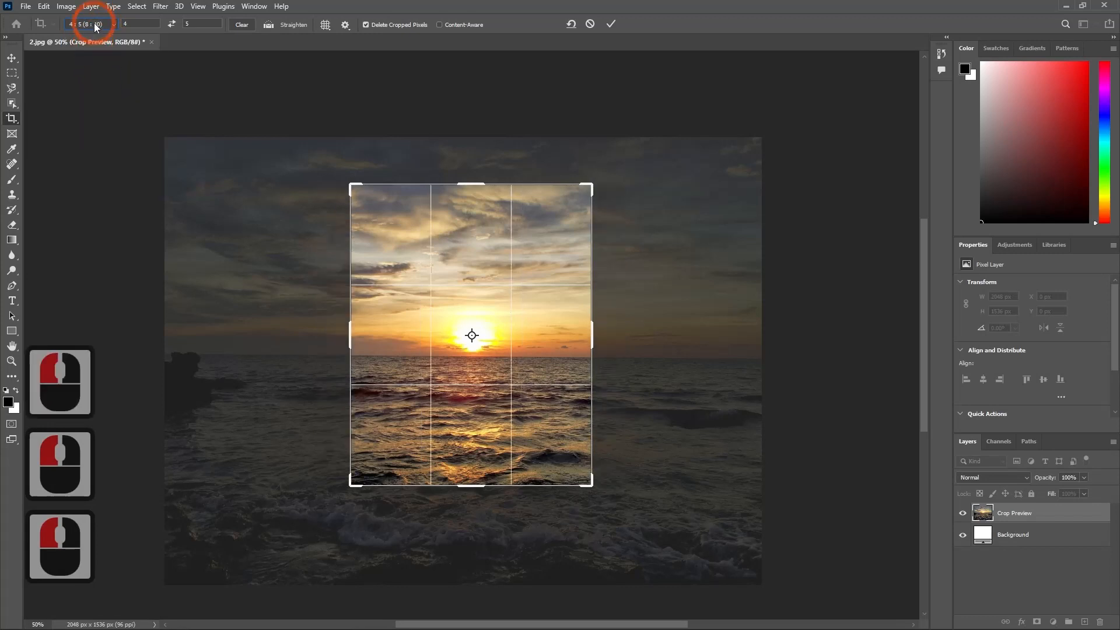
{"action": "left_click_drag", "start_coordinate": [461, 303], "coordinate": [428, 255]}
Step: Set the crop ratio to 16 : 9, enlarge the frame from its corner, and reposition the photo around the sun
{"action": "left_click", "coordinate": [113, 25]}
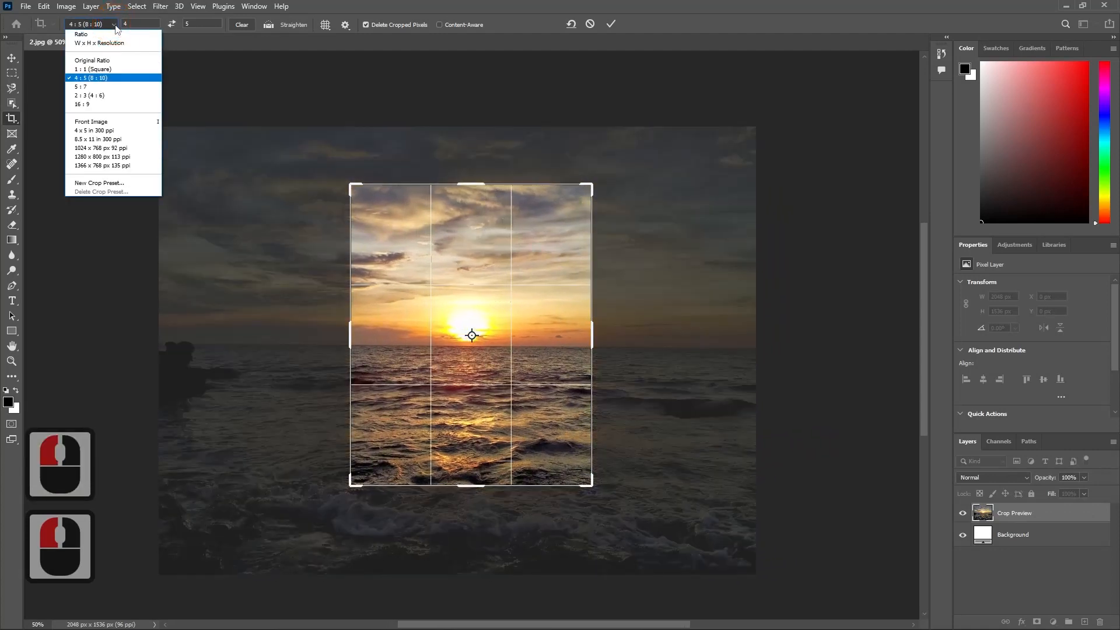
{"action": "left_click", "coordinate": [115, 105]}
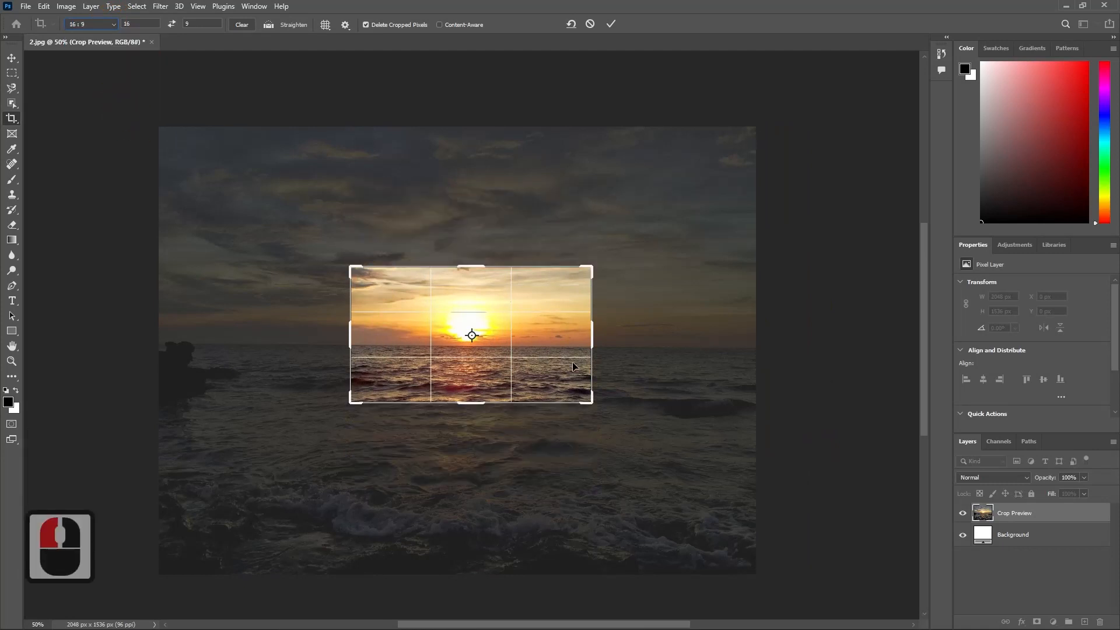
{"action": "left_click_drag", "start_coordinate": [586, 404], "coordinate": [690, 463]}
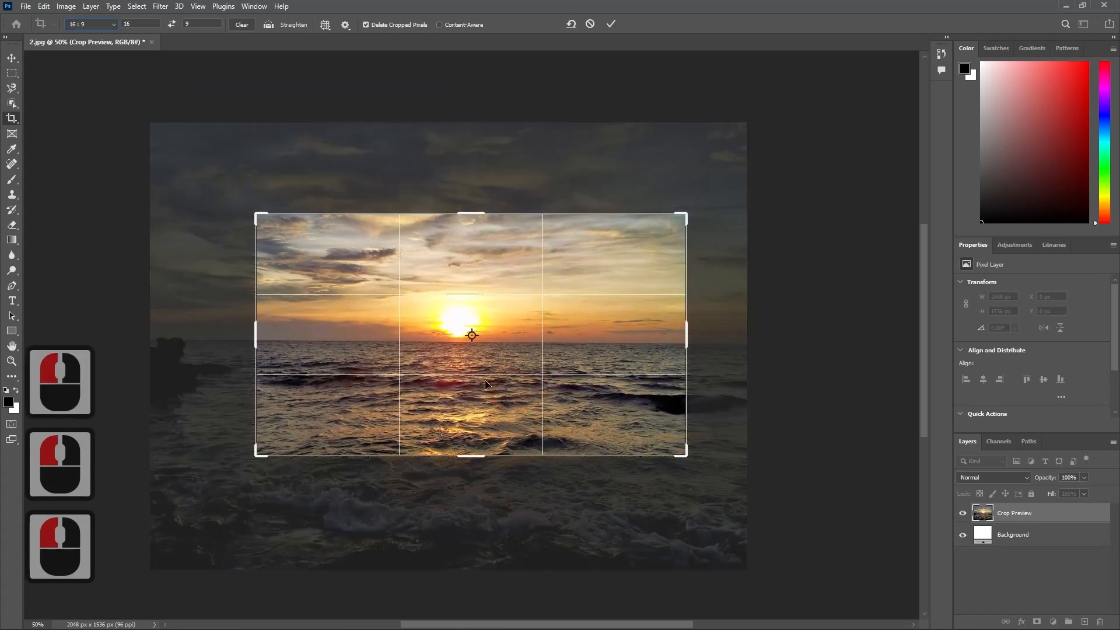
{"action": "left_click_drag", "start_coordinate": [469, 333], "coordinate": [453, 364]}
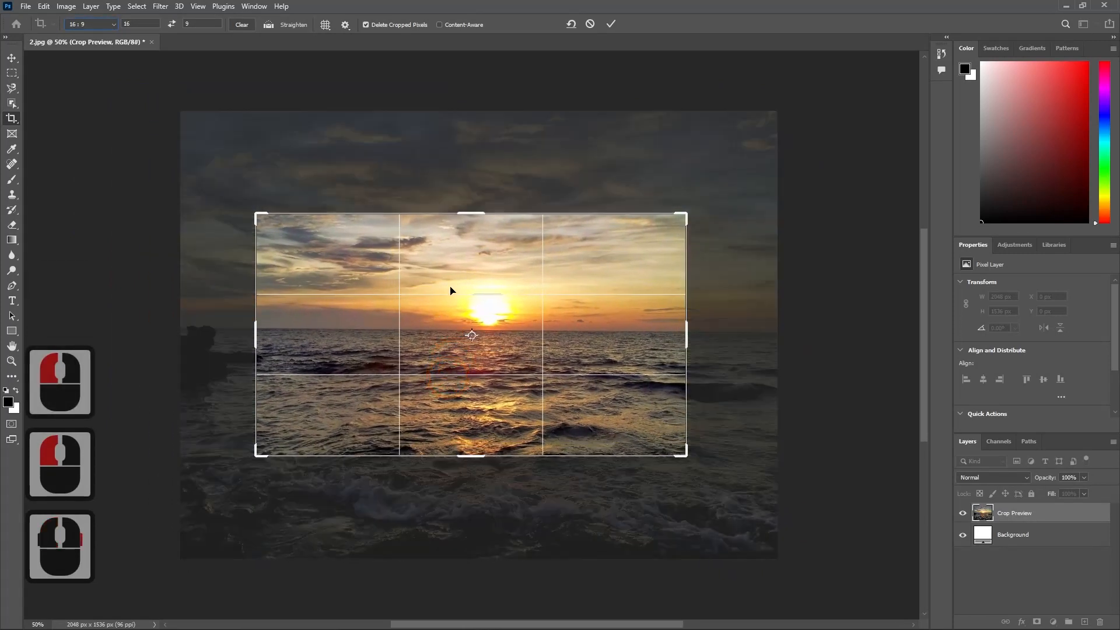
{"action": "left_click_drag", "start_coordinate": [495, 331], "coordinate": [426, 361]}
Step: Enter a custom crop ratio of 7 by 15 and shift the photo slightly upward within the frame
{"action": "left_click", "coordinate": [123, 23]}
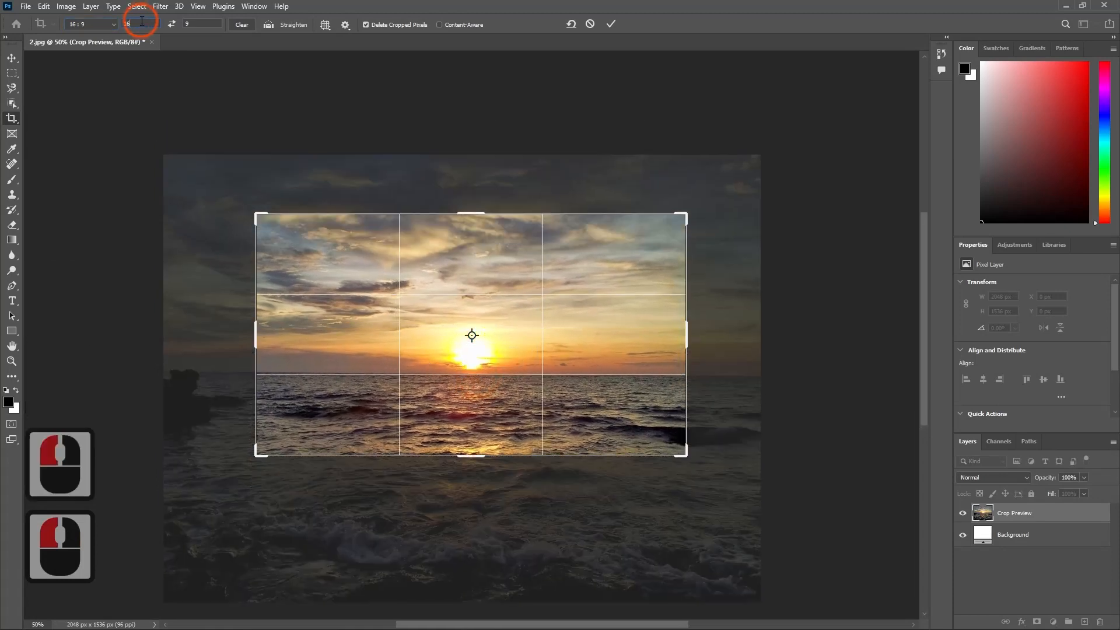
{"action": "left_click", "coordinate": [131, 26]}
{"action": "type", "text": "7"}
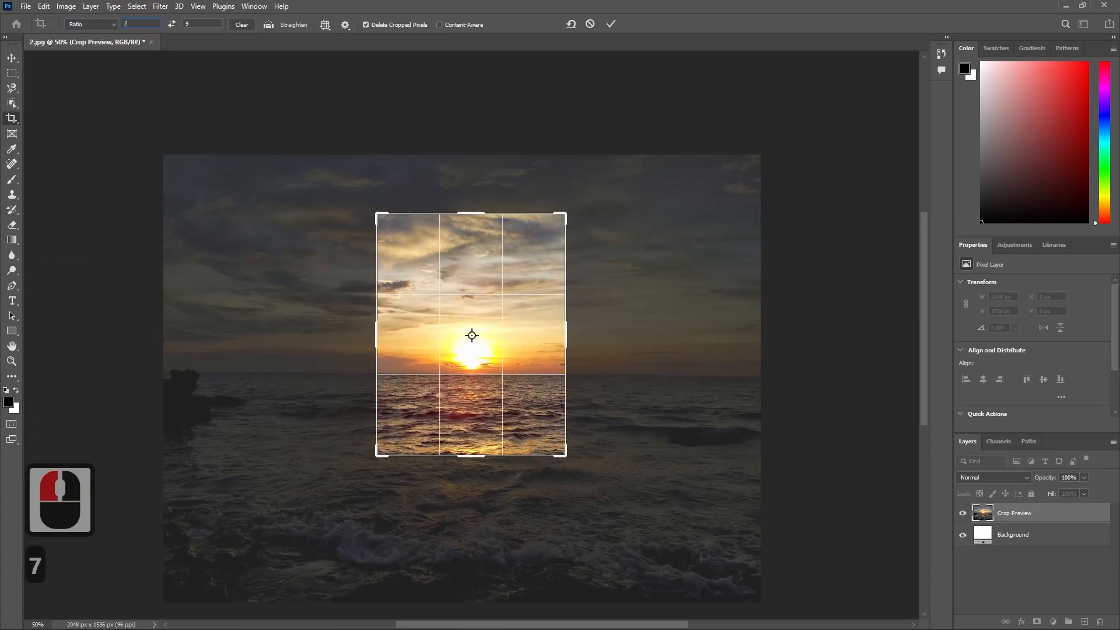
{"action": "left_click_drag", "start_coordinate": [194, 24], "coordinate": [155, 26]}
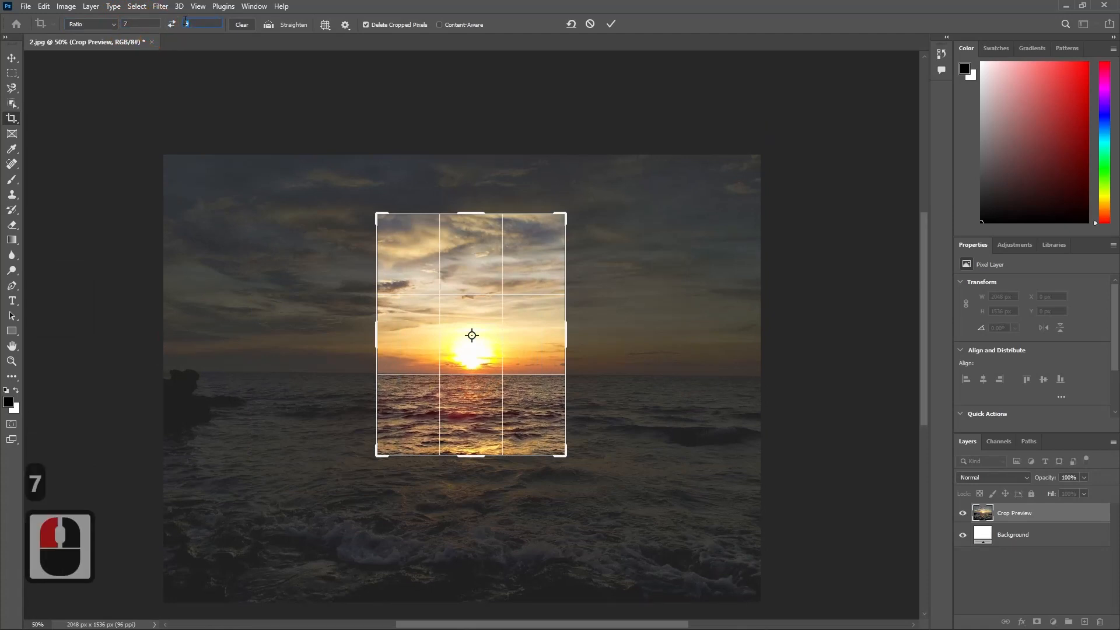
{"action": "type", "text": "15"}
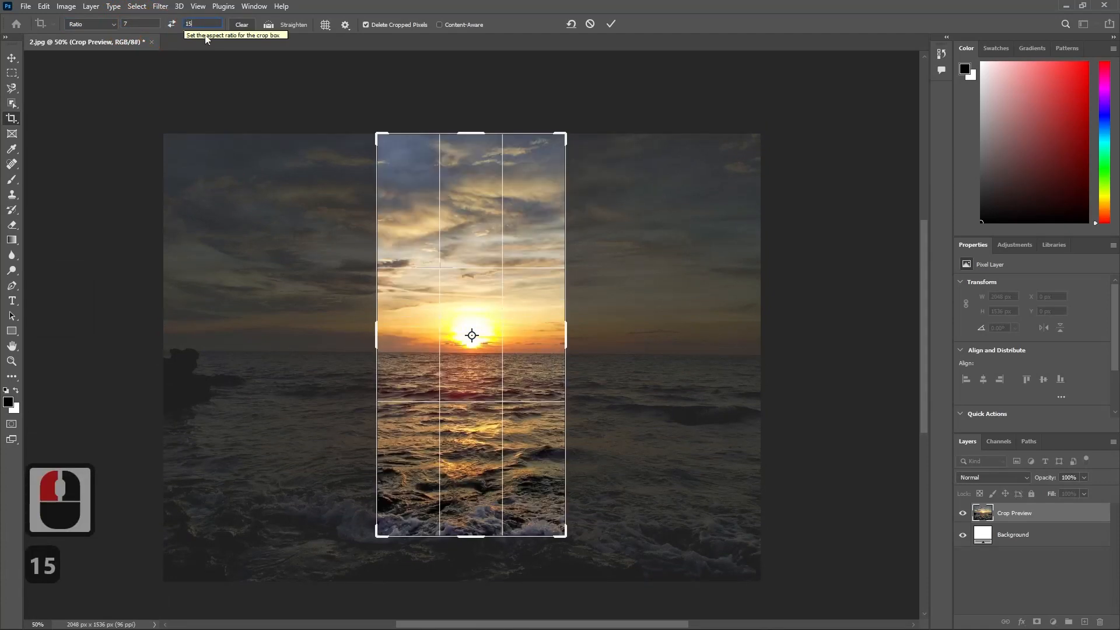
{"action": "left_click_drag", "start_coordinate": [474, 290], "coordinate": [473, 278]}
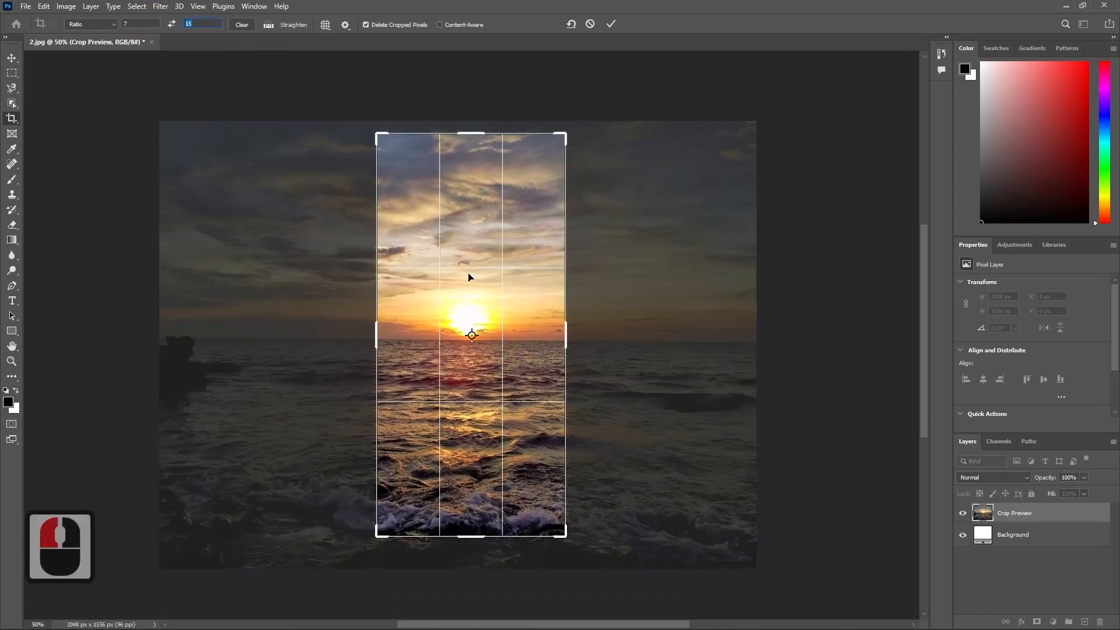
Step: Clear the aspect ratio values and freely reshape the crop frame into a wider landscape area with the sun near its centre
{"action": "left_click", "coordinate": [243, 24]}
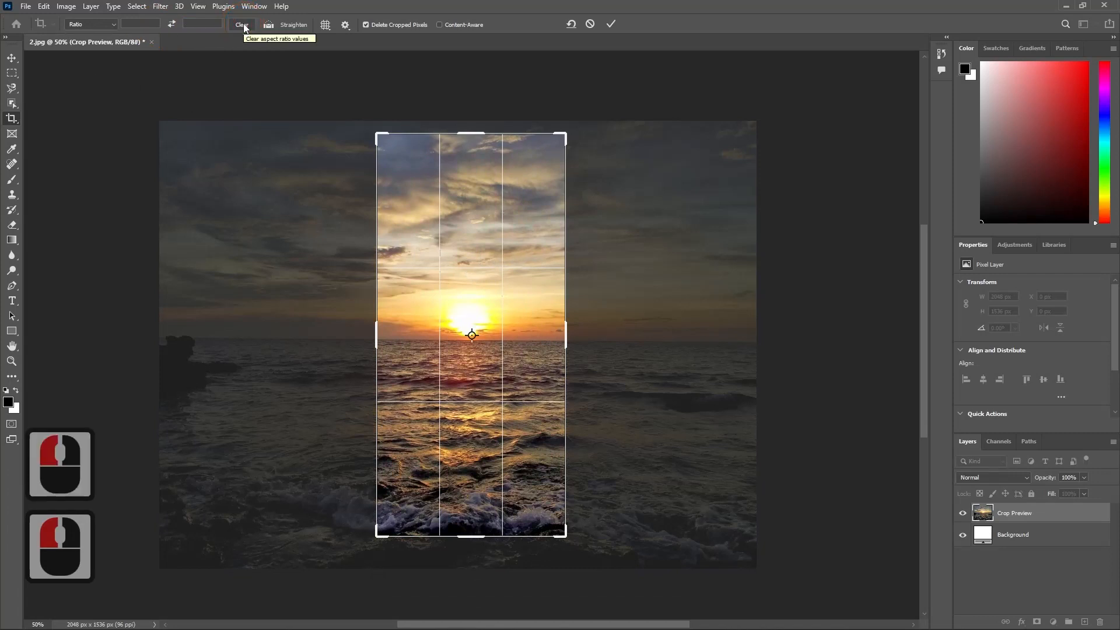
{"action": "left_click_drag", "start_coordinate": [381, 136], "coordinate": [338, 196]}
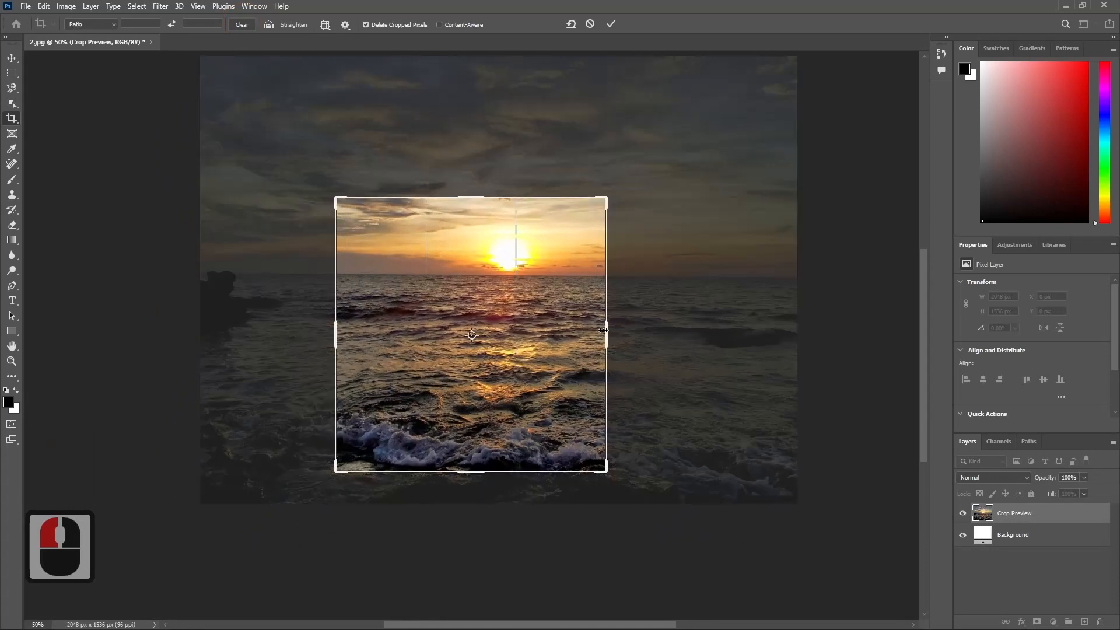
{"action": "left_click_drag", "start_coordinate": [606, 334], "coordinate": [660, 322]}
{"action": "left_click_drag", "start_coordinate": [600, 324], "coordinate": [600, 368]}
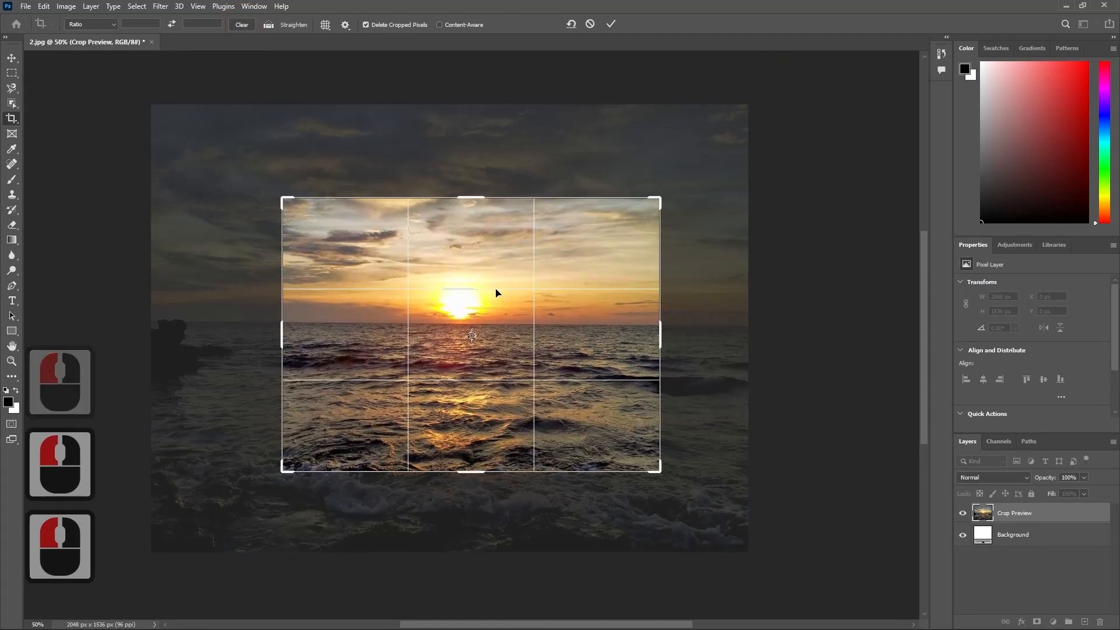
{"action": "left_click_drag", "start_coordinate": [496, 292], "coordinate": [498, 261]}
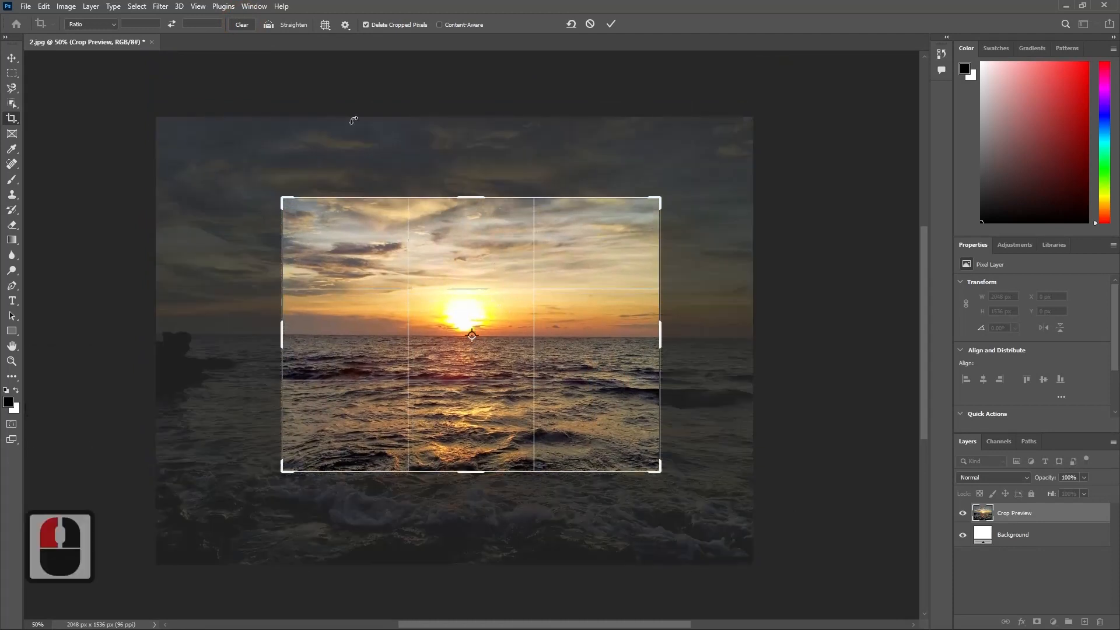
{"action": "left_click", "coordinate": [279, 26]}
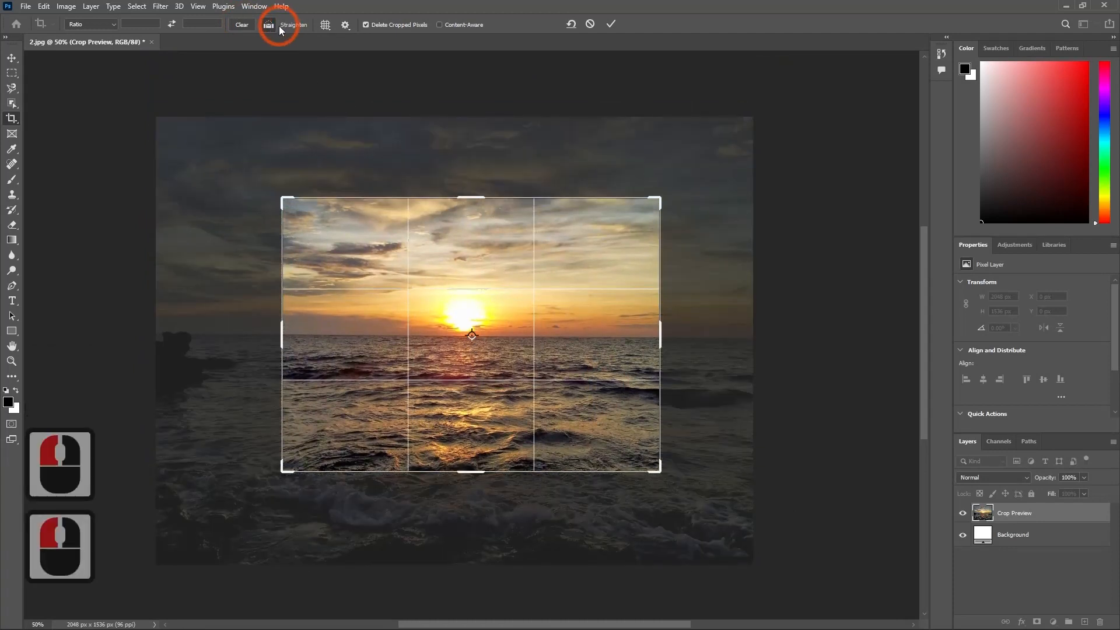
{"action": "left_click", "coordinate": [324, 26]}
{"action": "left_click", "coordinate": [266, 25]}
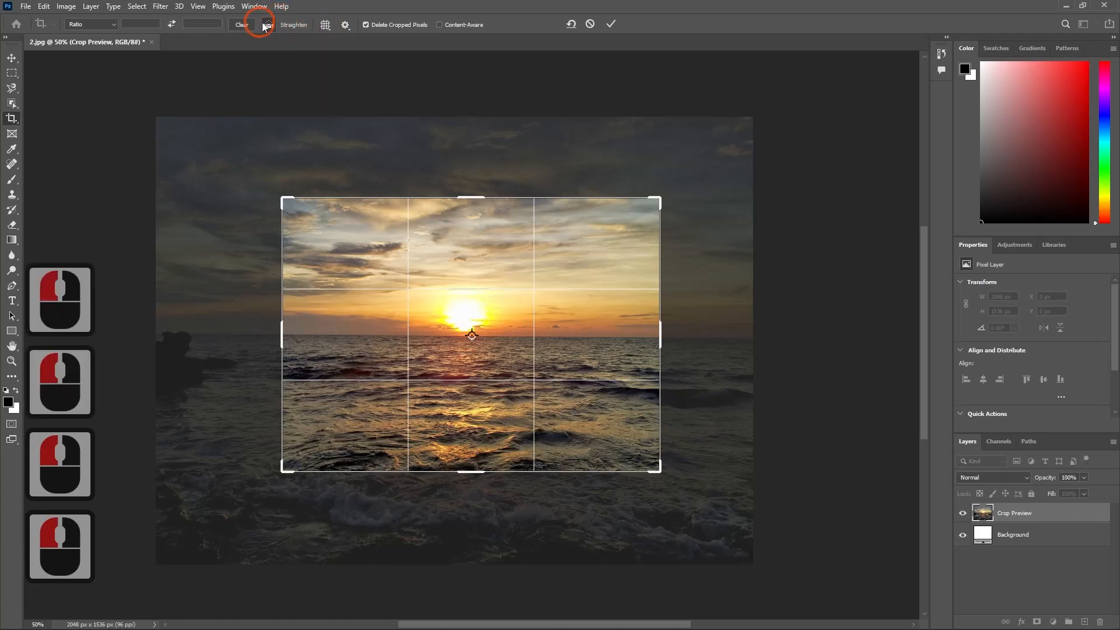
{"action": "left_click", "coordinate": [273, 27]}
Step: Preview the Grid, Golden Ratio and Golden Spiral crop overlays, and cycle the overlays back to the Grid
{"action": "left_click", "coordinate": [325, 25]}
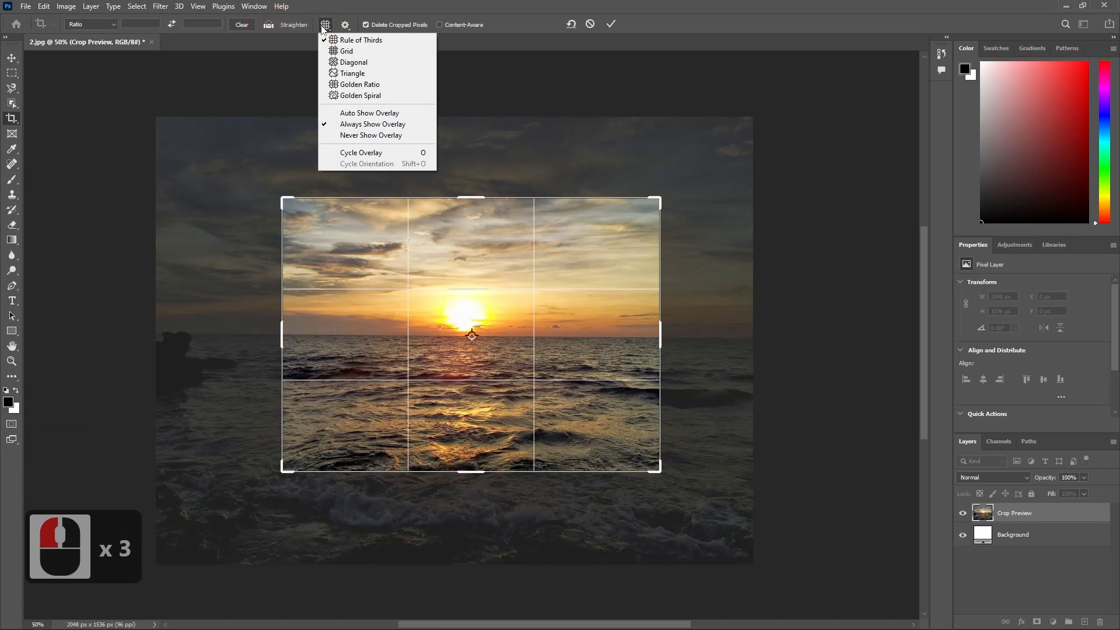
{"action": "left_click", "coordinate": [353, 51]}
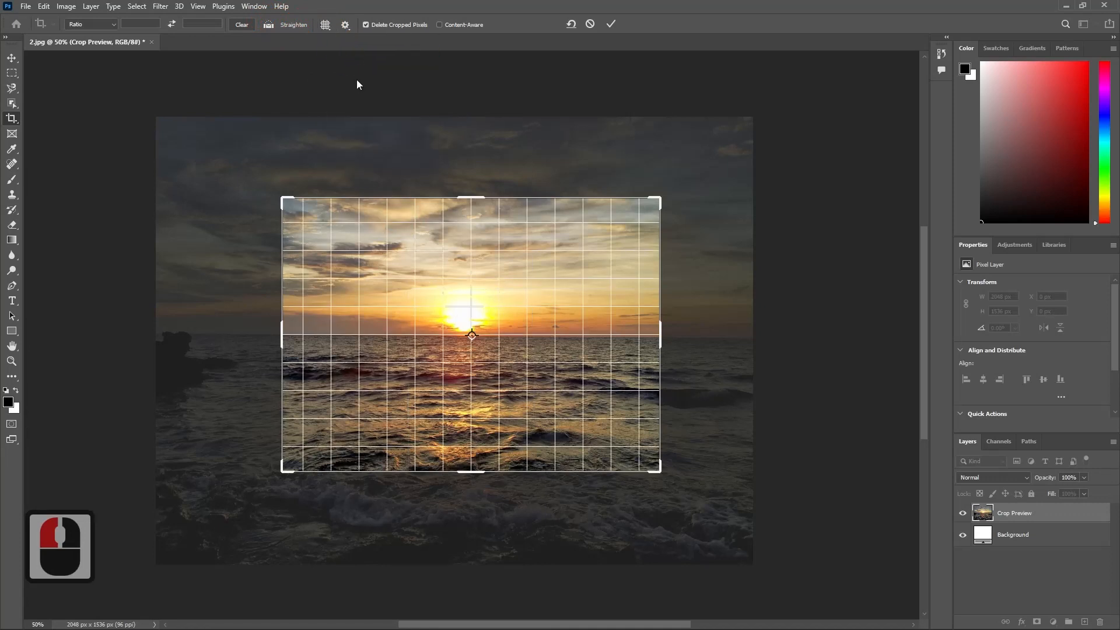
{"action": "left_click", "coordinate": [328, 24]}
{"action": "left_click", "coordinate": [347, 40]}
{"action": "left_click", "coordinate": [326, 25]}
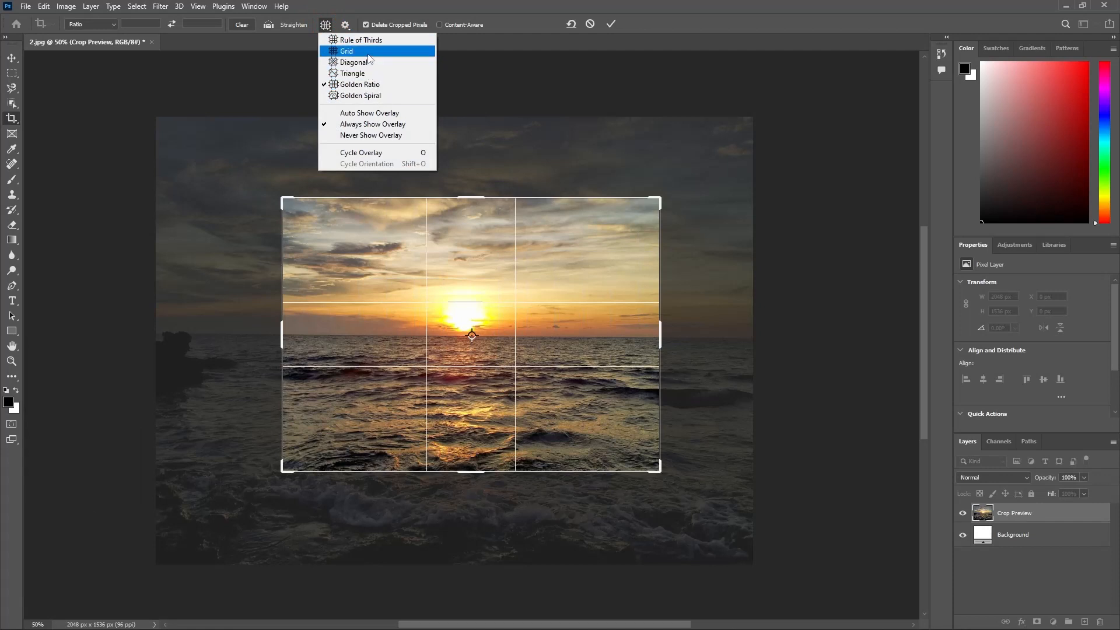
{"action": "left_click", "coordinate": [376, 95]}
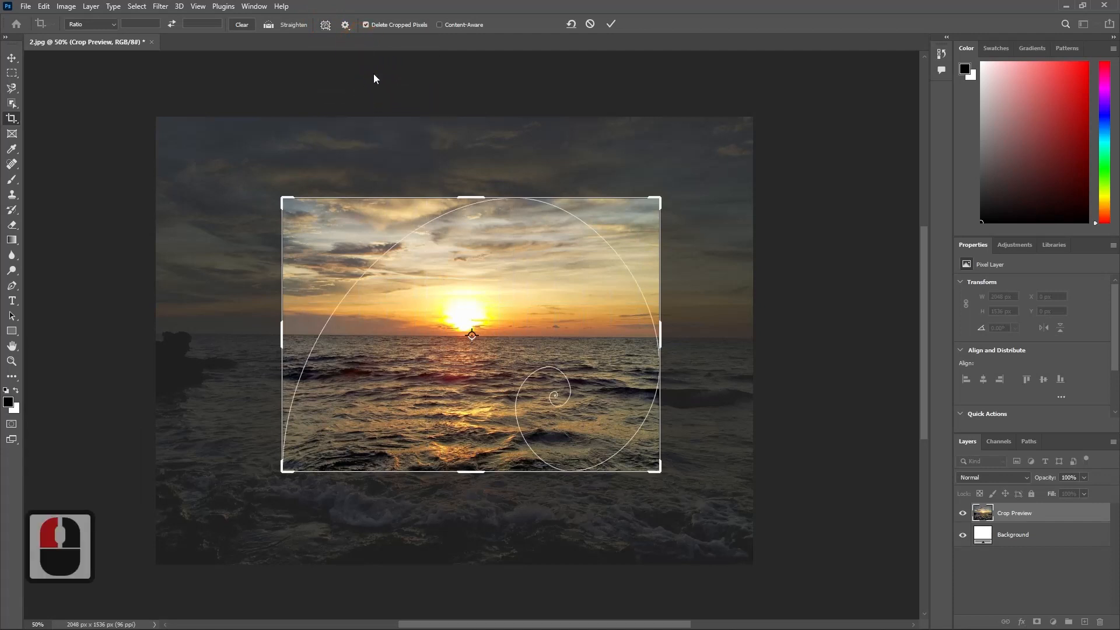
{"action": "left_click", "coordinate": [325, 24]}
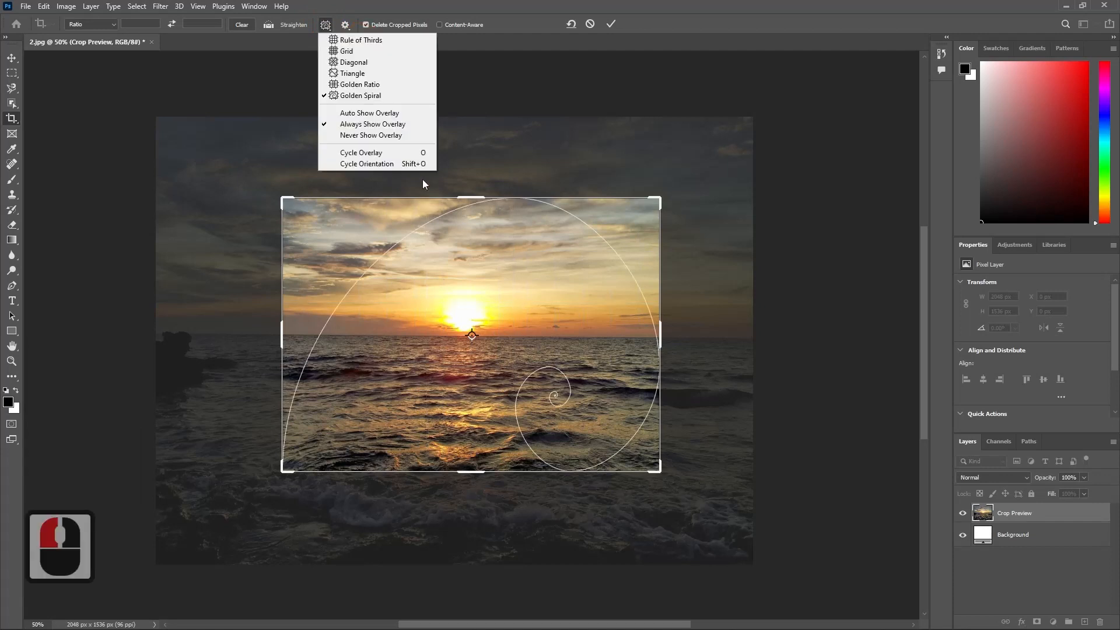
{"action": "left_click", "coordinate": [396, 158]}
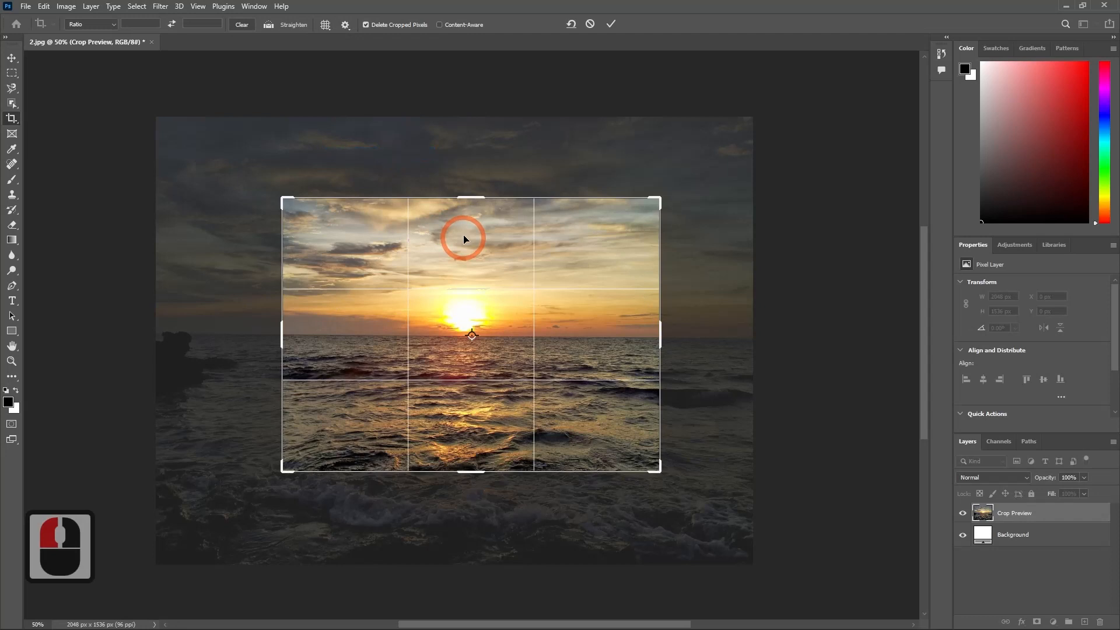
Step: Toggle Auto Center Preview and Show Cropped Area off and back on in the crop settings
{"action": "left_click", "coordinate": [346, 25]}
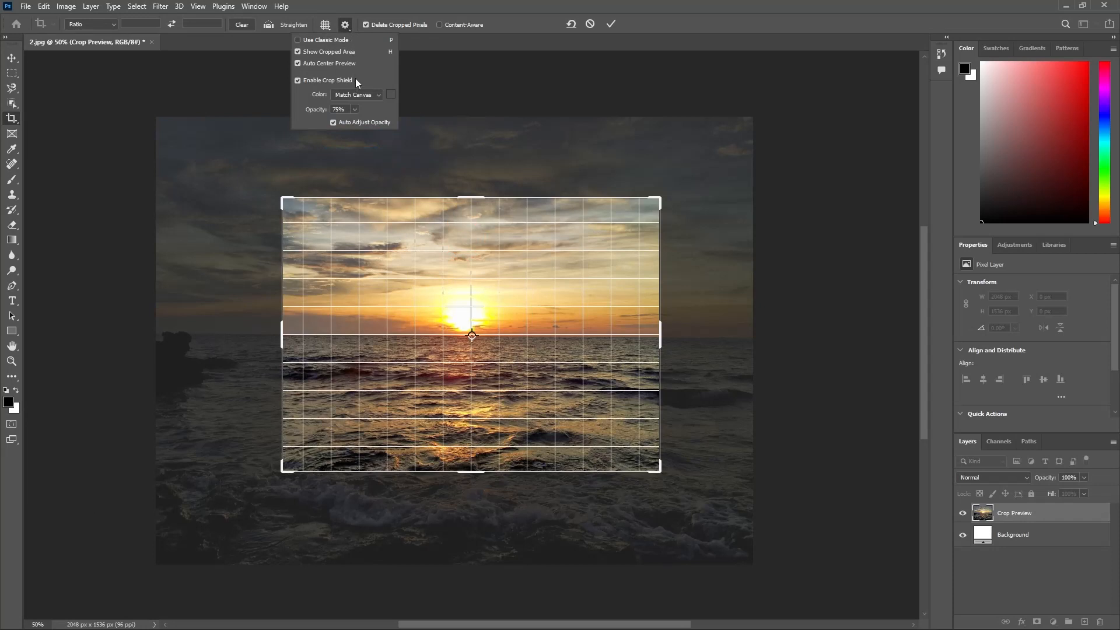
{"action": "left_click", "coordinate": [323, 63]}
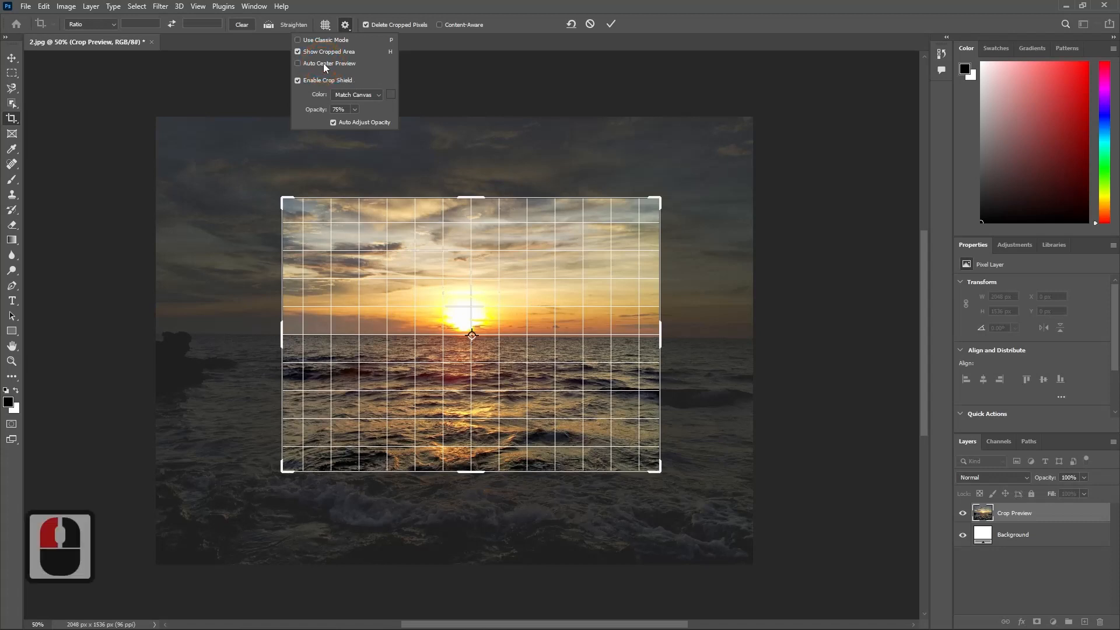
{"action": "left_click", "coordinate": [326, 65]}
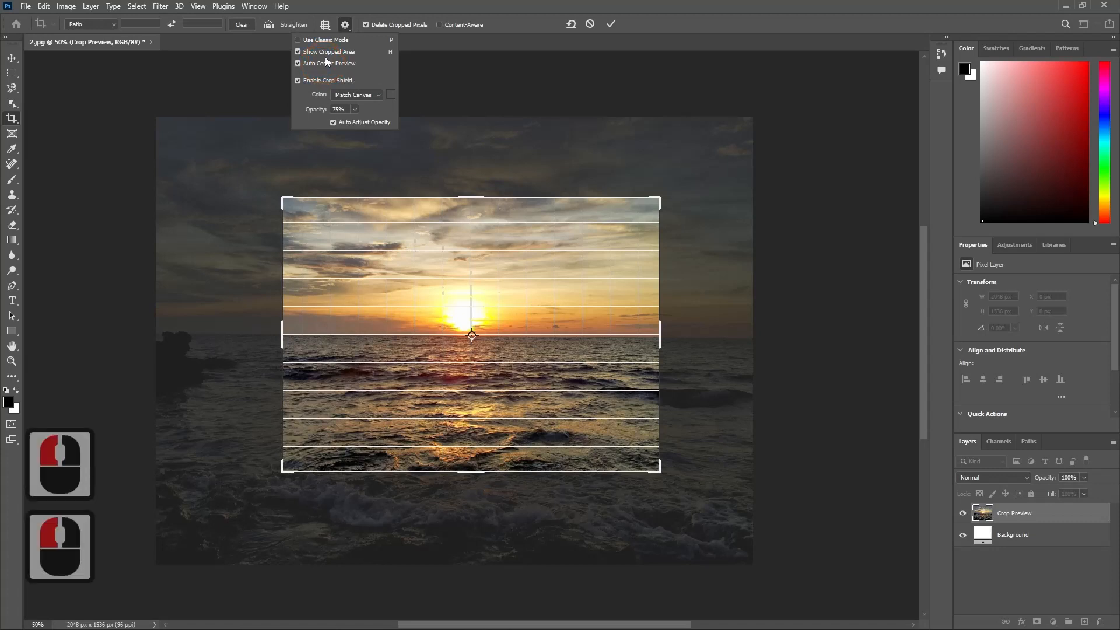
{"action": "left_click", "coordinate": [326, 54]}
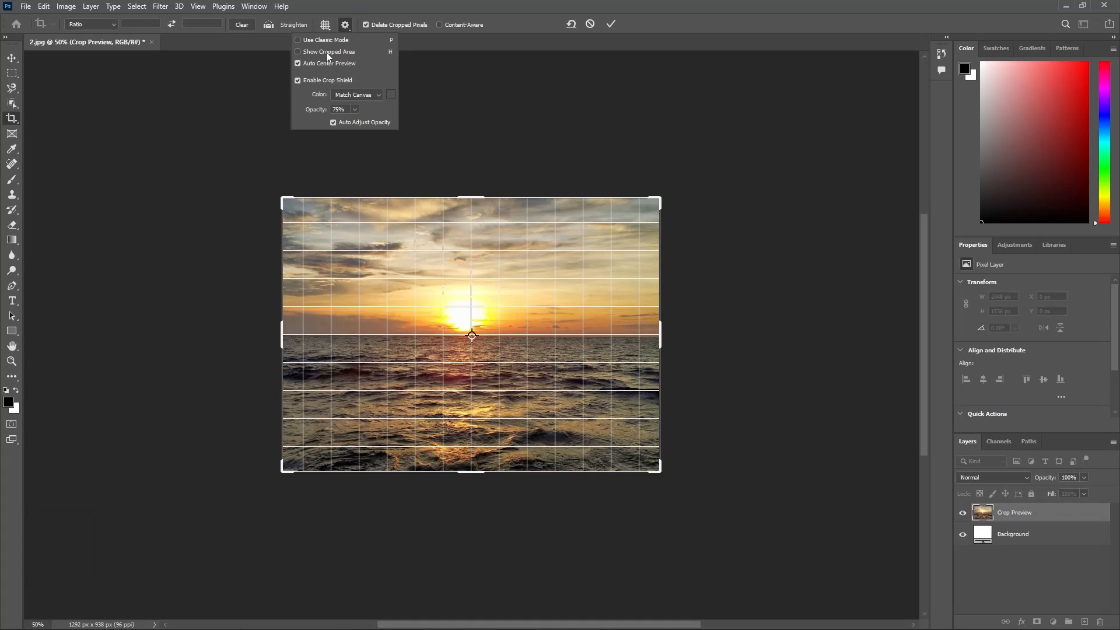
{"action": "left_click", "coordinate": [326, 52]}
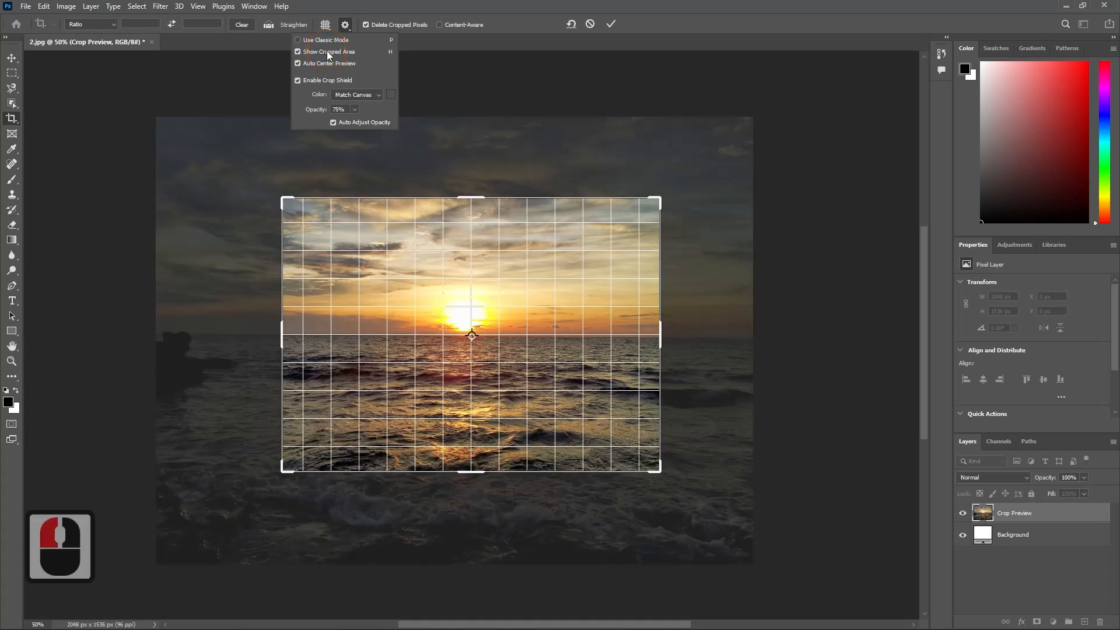
{"action": "left_click", "coordinate": [328, 52]}
{"action": "left_click", "coordinate": [328, 52]}
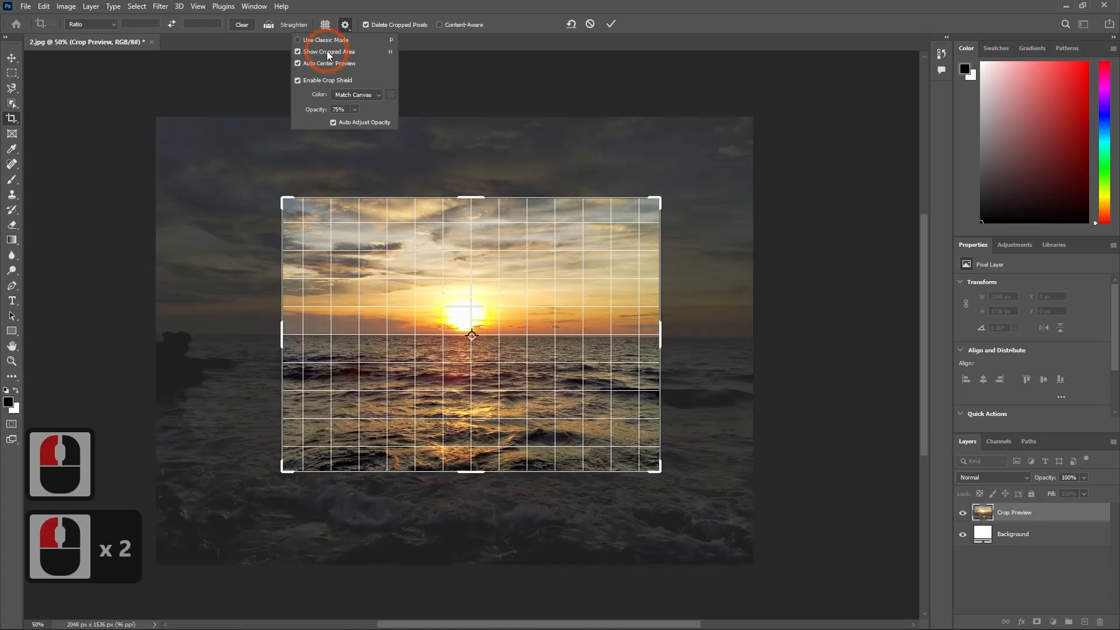
Step: Set the crop shield opacity to 80% and close the crop settings
{"action": "left_click", "coordinate": [354, 110]}
{"action": "left_click", "coordinate": [355, 115]}
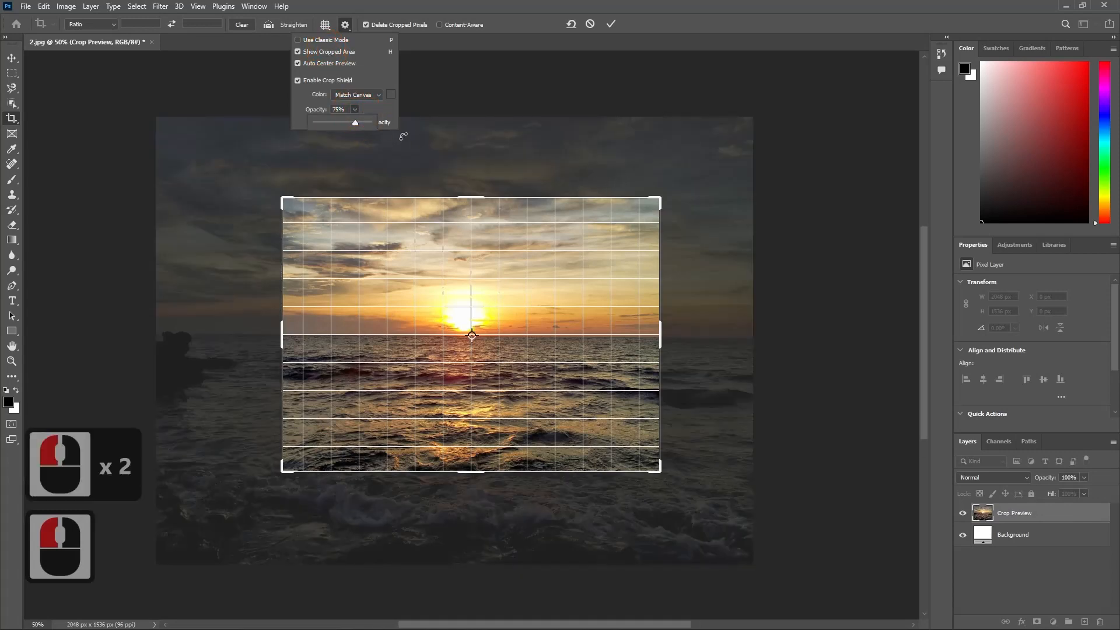
{"action": "mouse_move", "coordinate": [369, 125]}
{"action": "left_mouse_down"}
{"action": "mouse_move", "coordinate": [324, 124]}
{"action": "mouse_move", "coordinate": [361, 124]}
{"action": "left_mouse_up"}
{"action": "left_click", "coordinate": [359, 125]}
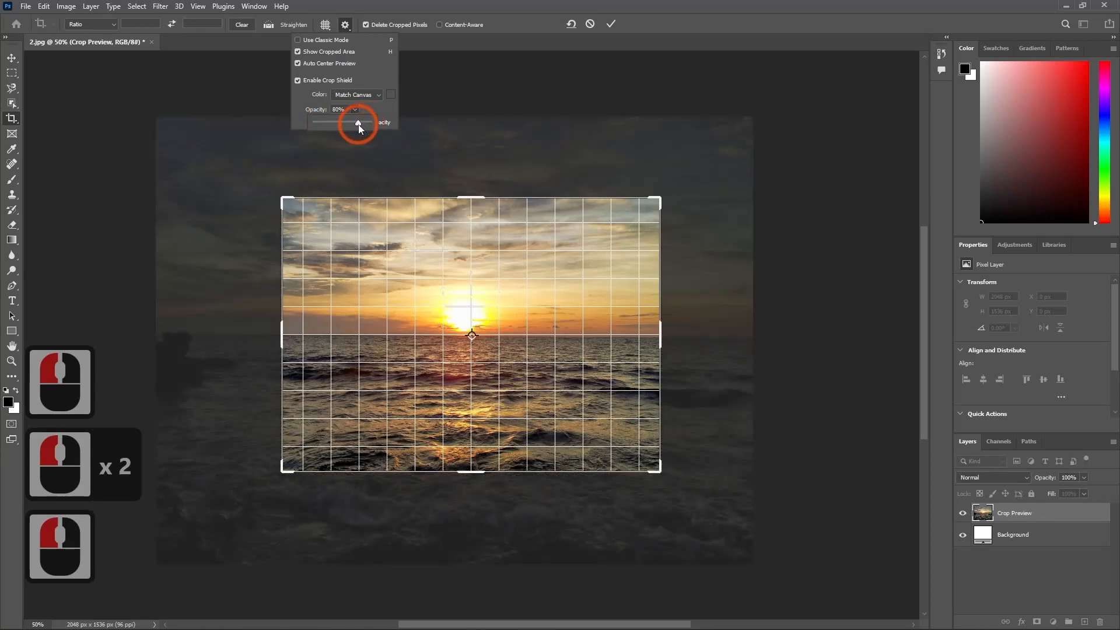
{"action": "left_click", "coordinate": [358, 125]}
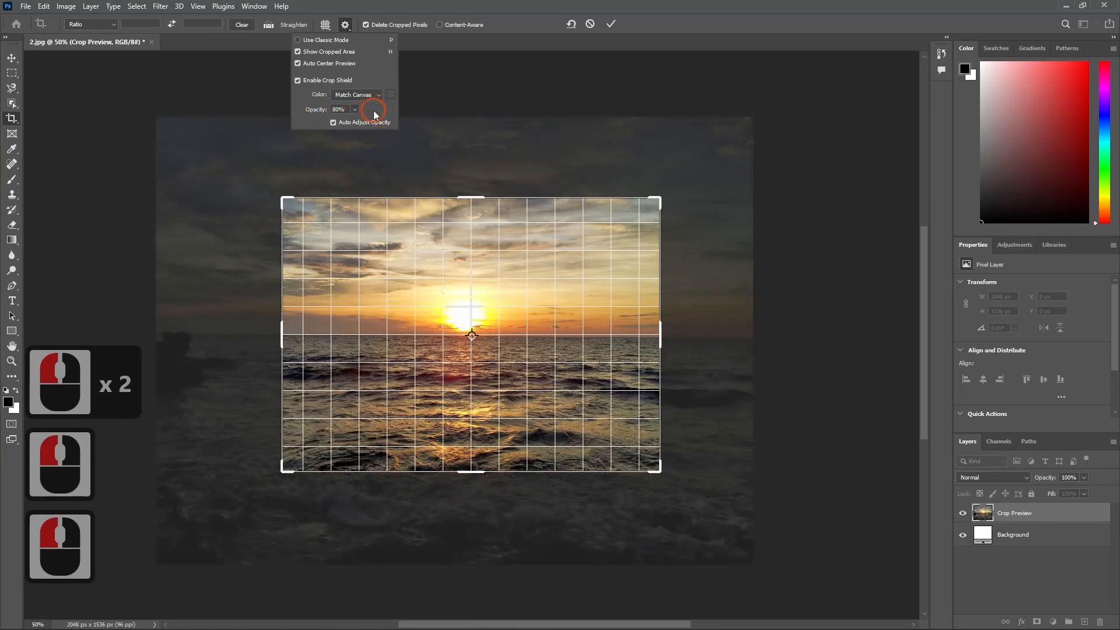
{"action": "left_click", "coordinate": [542, 208]}
Step: Shift the photo slightly within the crop frame, reset the crop box, and cancel the crop
{"action": "left_click_drag", "start_coordinate": [526, 287], "coordinate": [539, 296]}
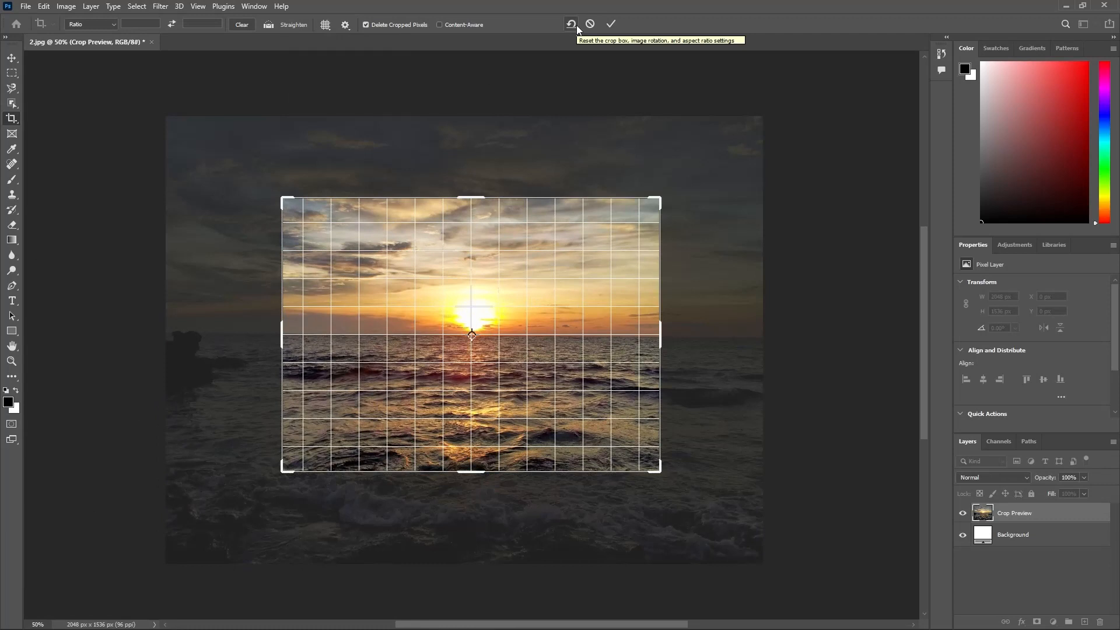
{"action": "left_click", "coordinate": [577, 27]}
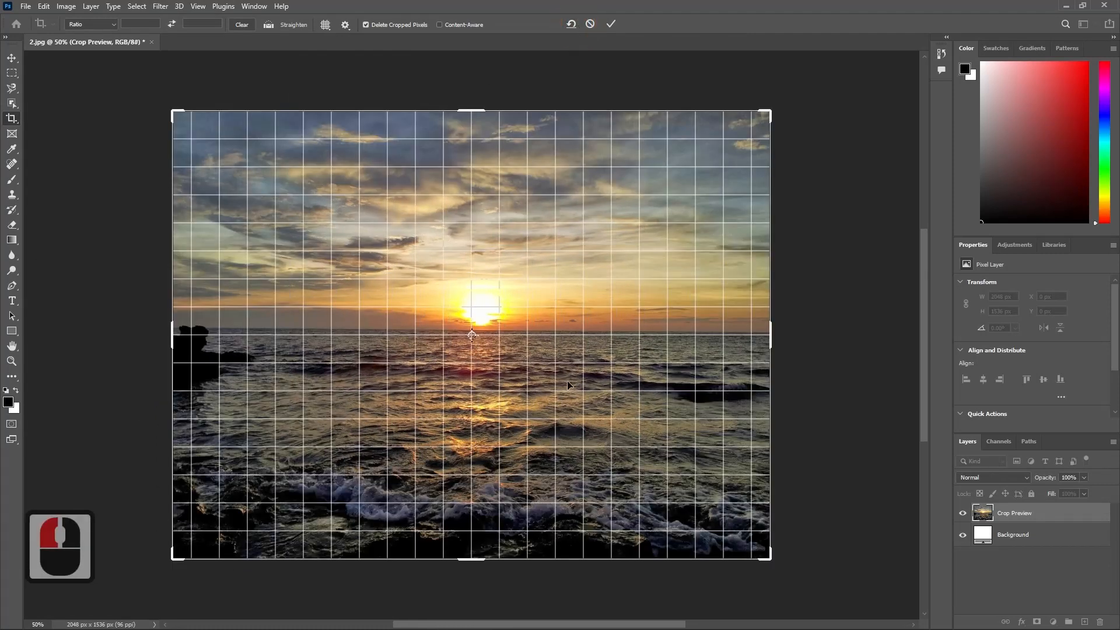
{"action": "left_click", "coordinate": [590, 26]}
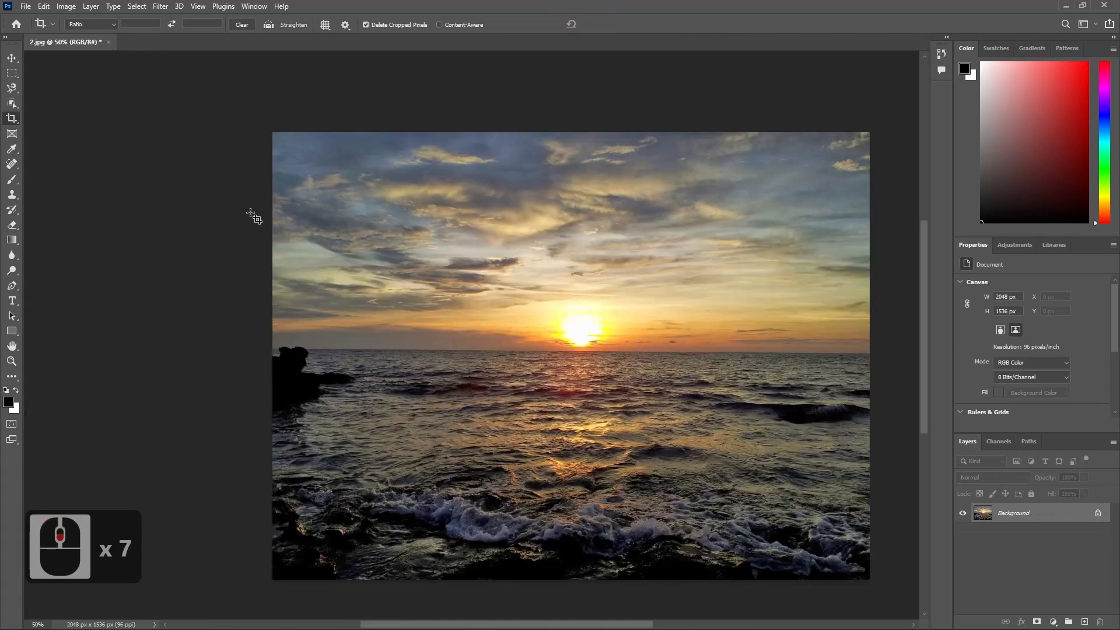
Step: Crop the photo to about 991 × 614 px around the sun and convert the Background to a normal layer
{"action": "left_click_drag", "start_coordinate": [389, 245], "coordinate": [676, 425]}
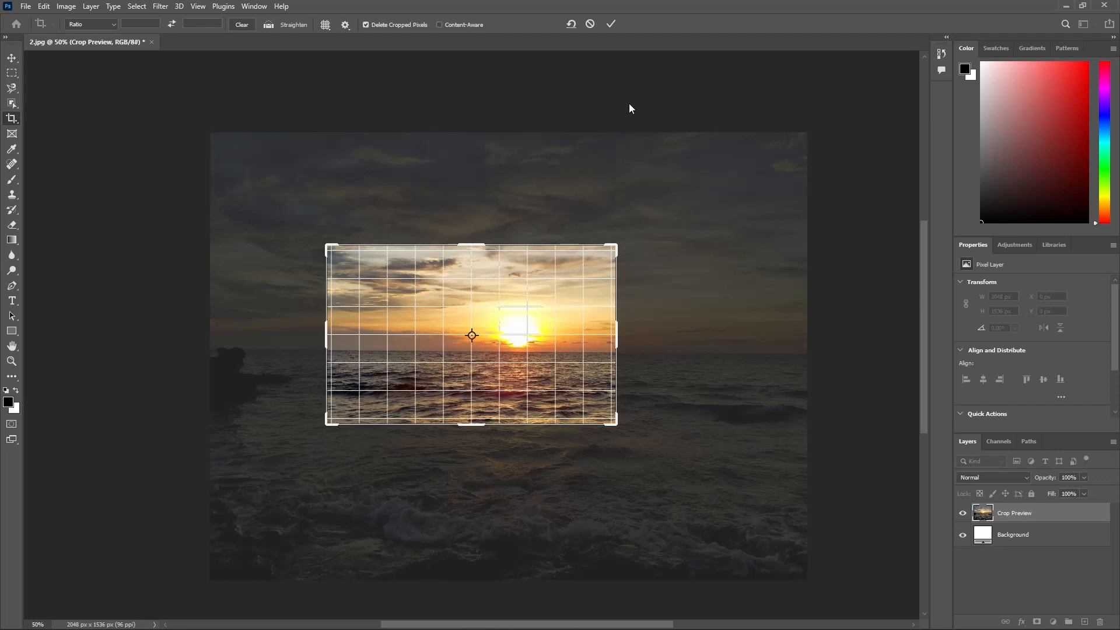
{"action": "left_click", "coordinate": [611, 24]}
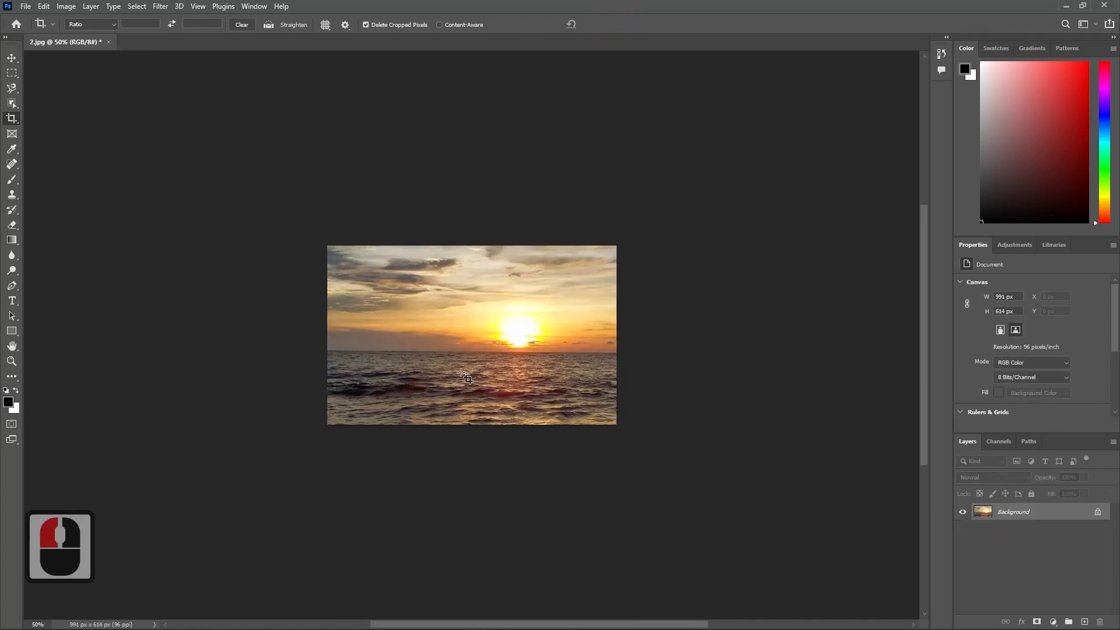
{"action": "key", "text": "v"}
{"action": "left_click_drag", "start_coordinate": [432, 357], "coordinate": [385, 272]}
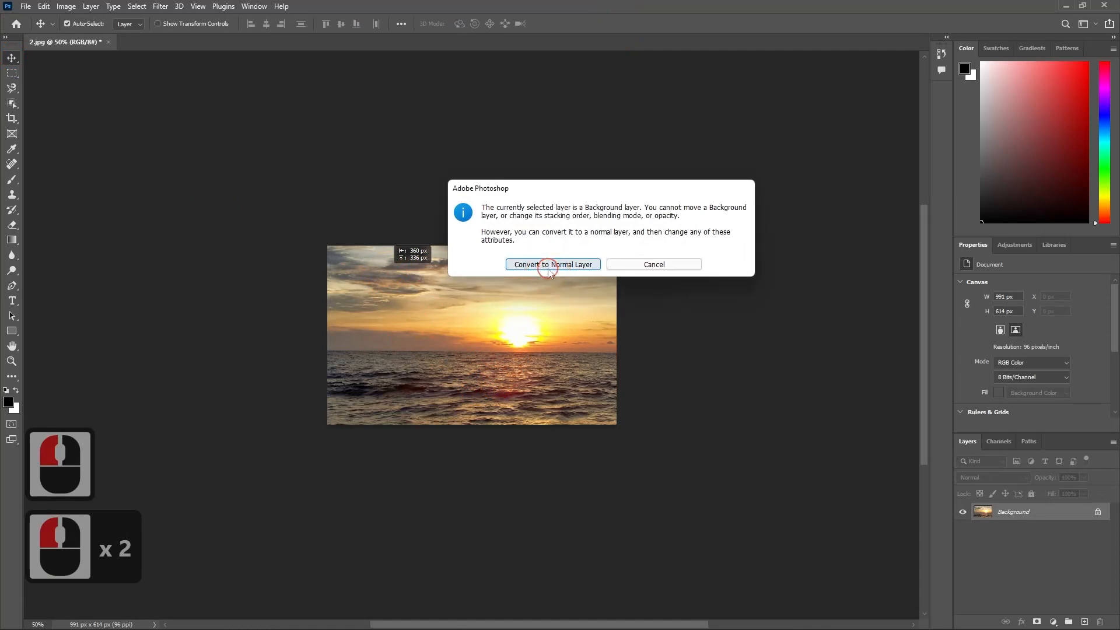
{"action": "left_click", "coordinate": [548, 272]}
Step: Try moving the cropped layer around the canvas, and revert the file to its saved version
{"action": "left_click_drag", "start_coordinate": [469, 298], "coordinate": [571, 394]}
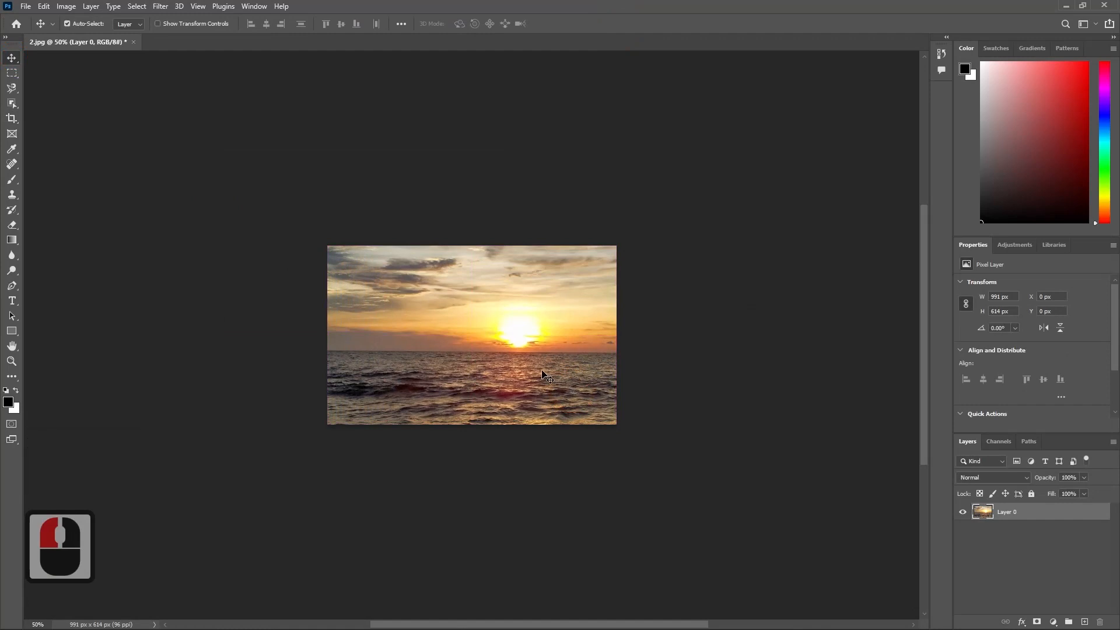
{"action": "left_click_drag", "start_coordinate": [541, 370], "coordinate": [455, 342]}
{"action": "left_click_drag", "start_coordinate": [559, 344], "coordinate": [600, 376]}
{"action": "left_click_drag", "start_coordinate": [464, 343], "coordinate": [547, 366]}
{"action": "left_click", "coordinate": [27, 7]}
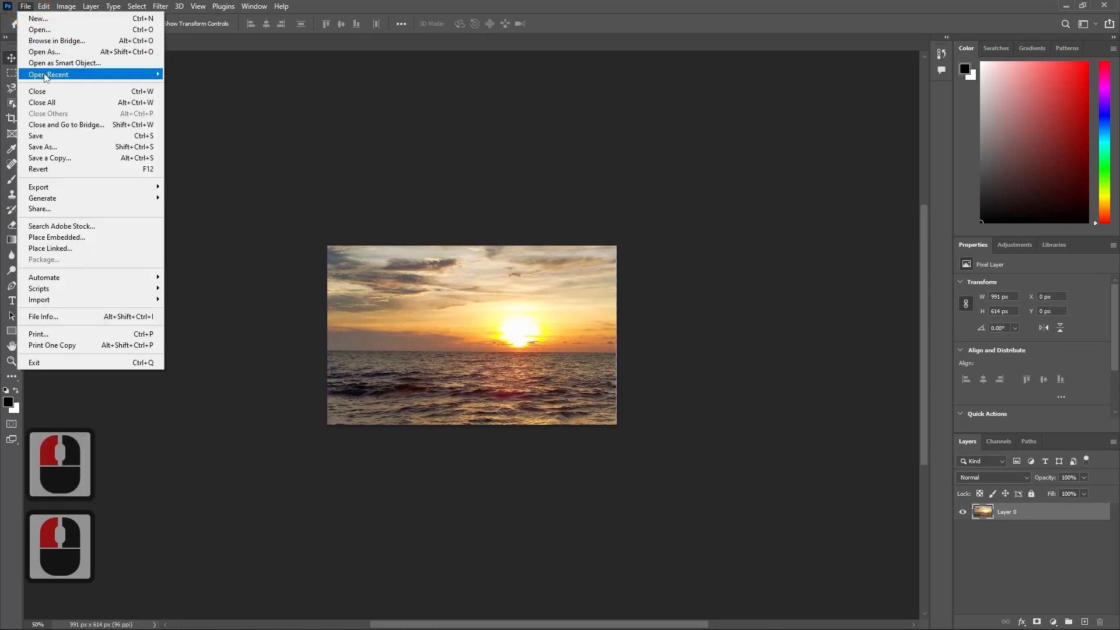
{"action": "left_click", "coordinate": [65, 169]}
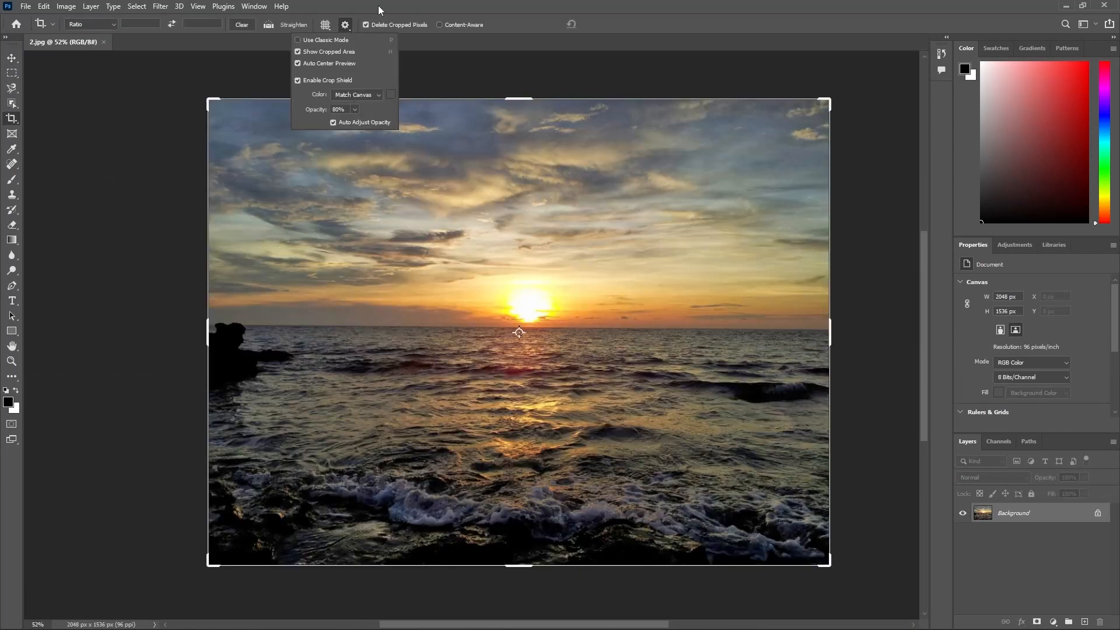
Step: Turn off Delete Cropped Pixels and crop the photo to about 857 × 618 px with the sun near the lower-right corner
{"action": "left_click", "coordinate": [374, 19]}
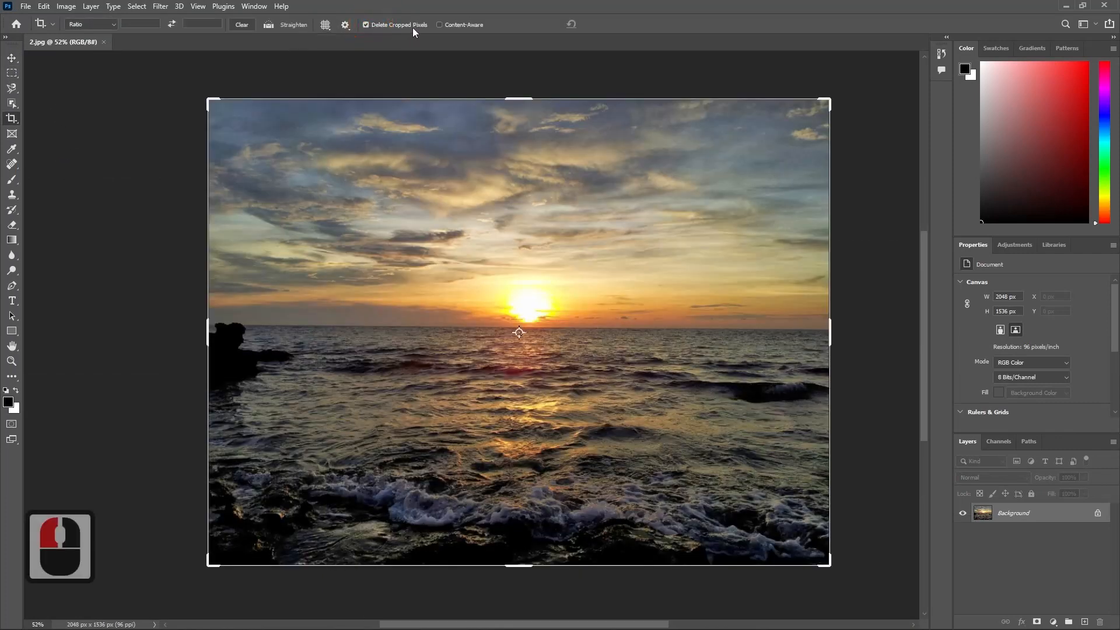
{"action": "left_click", "coordinate": [367, 26]}
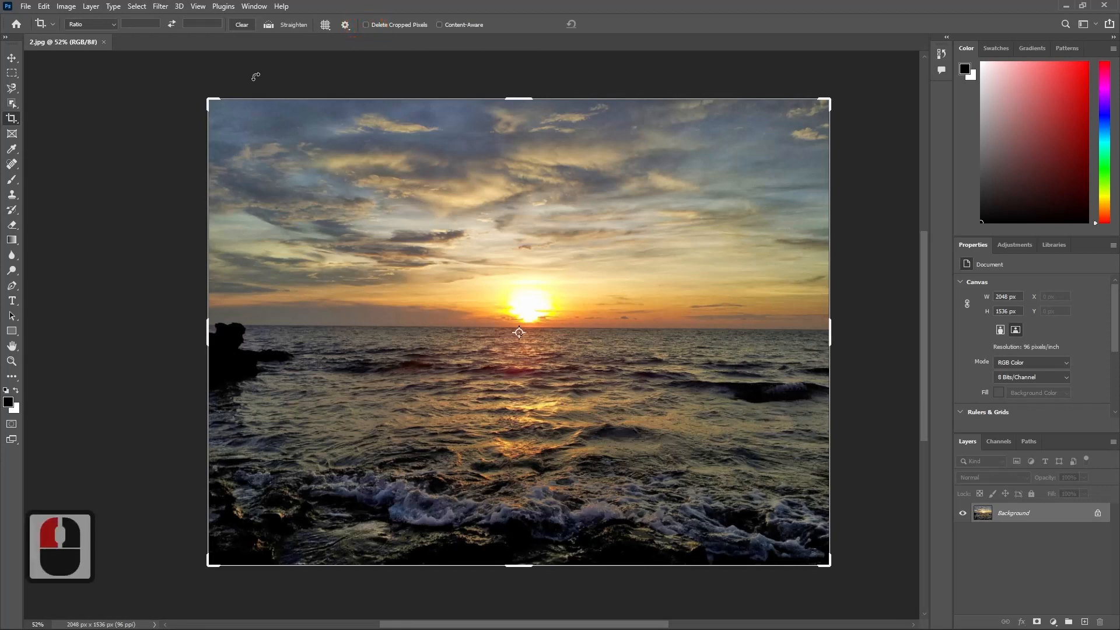
{"action": "left_click_drag", "start_coordinate": [314, 183], "coordinate": [575, 371]}
{"action": "left_click", "coordinate": [611, 24]}
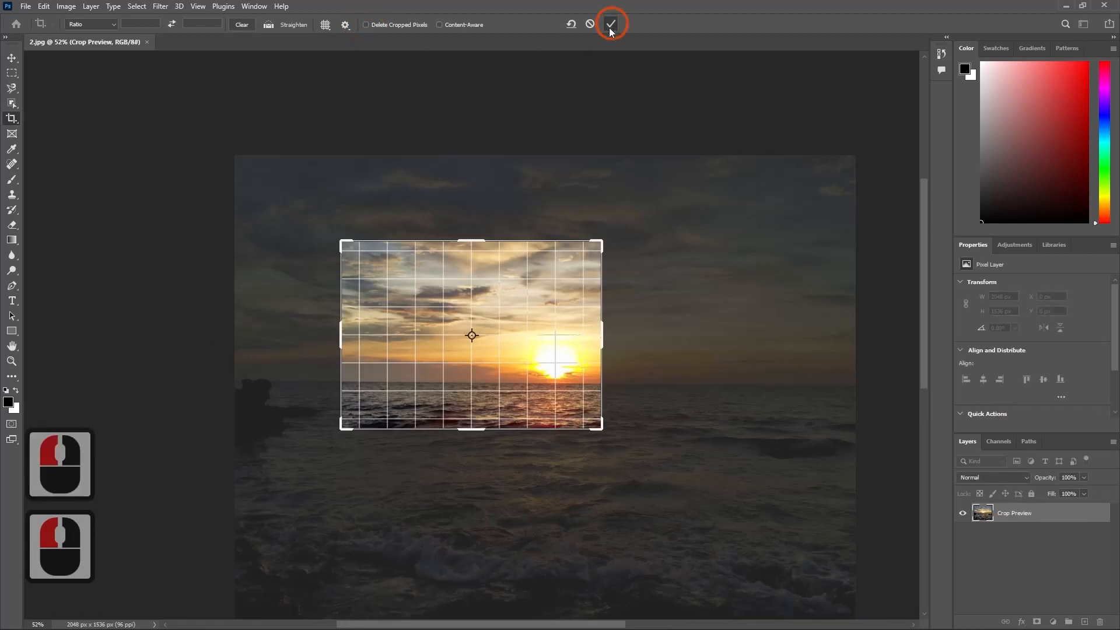
Step: Move the photo layer within the cropped canvas to about X -628 px, Y -349 px, centring the sun horizontally
{"action": "left_click", "coordinate": [11, 58]}
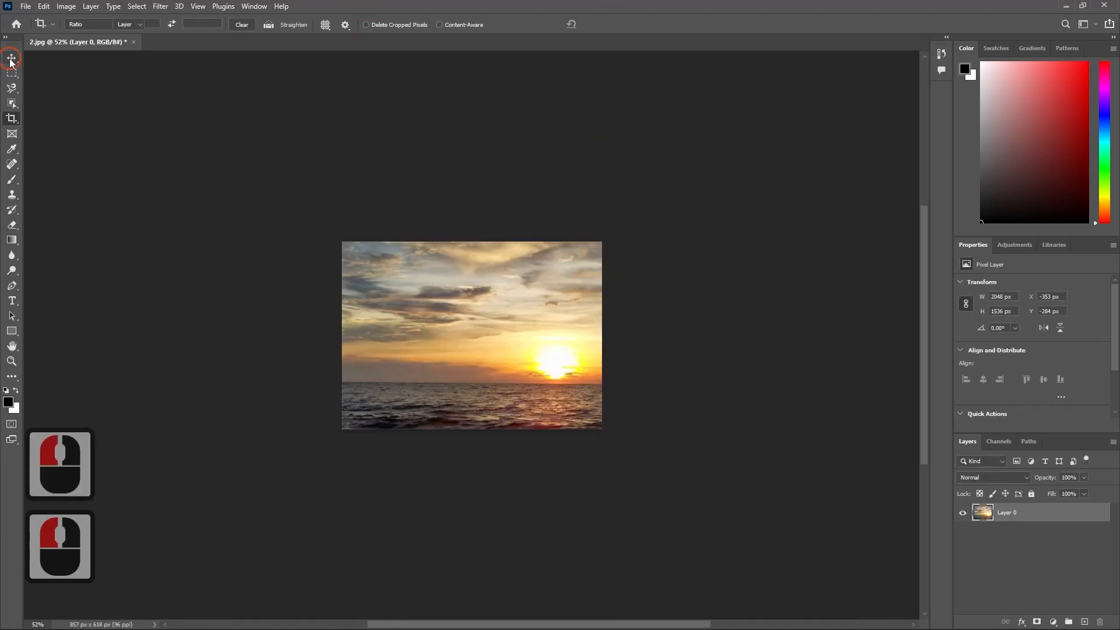
{"action": "left_click_drag", "start_coordinate": [465, 368], "coordinate": [400, 337]}
{"action": "left_click_drag", "start_coordinate": [473, 348], "coordinate": [440, 321]}
{"action": "left_click", "coordinate": [448, 338]}
{"action": "left_click_drag", "start_coordinate": [465, 358], "coordinate": [447, 331]}
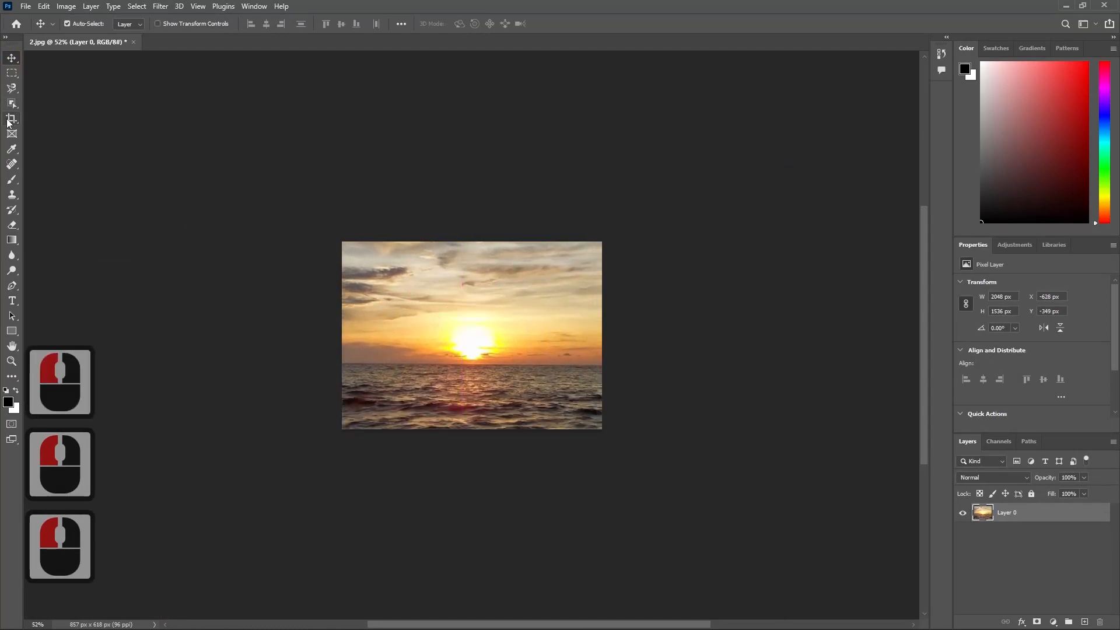
Step: Turn on Delete Cropped Pixels and apply the crop again with the frame matching the current canvas
{"action": "left_click", "coordinate": [11, 119]}
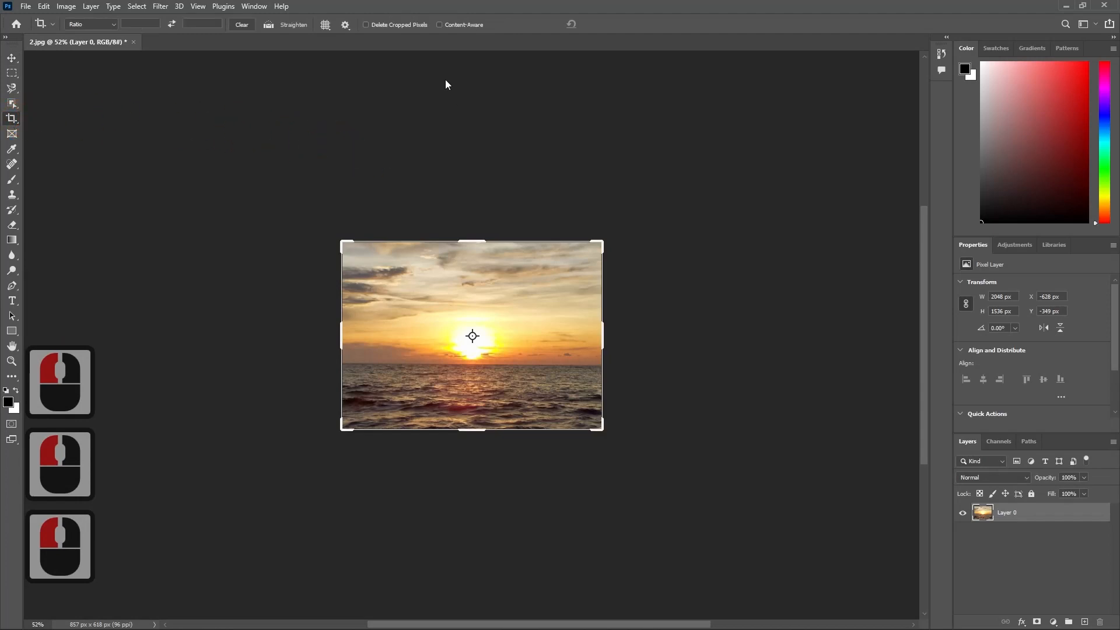
{"action": "left_click", "coordinate": [400, 25]}
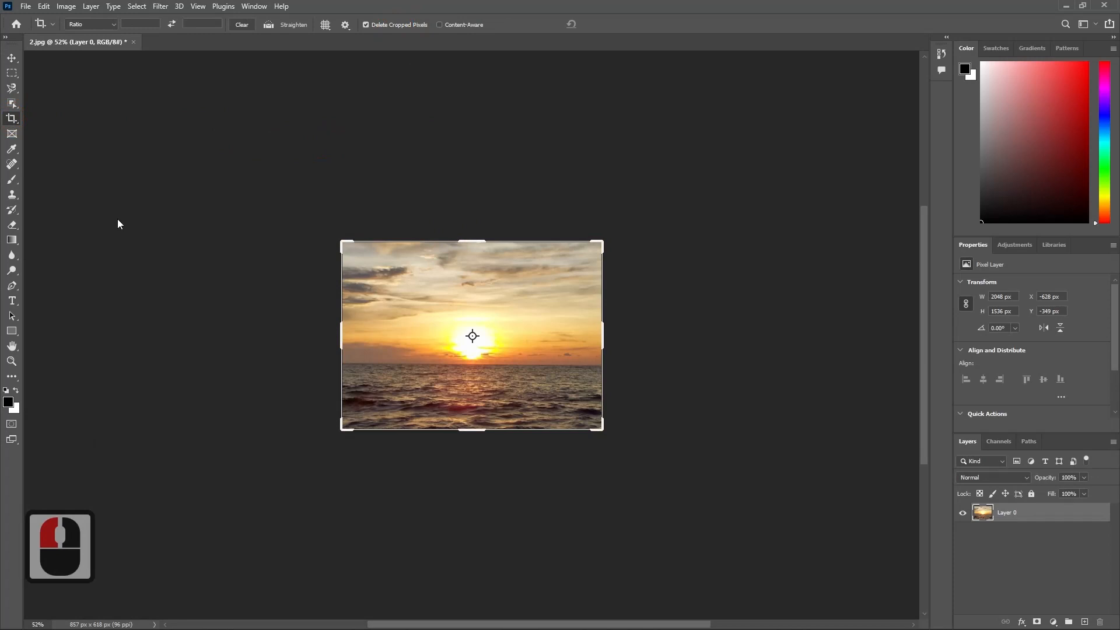
{"action": "key", "text": "Return"}
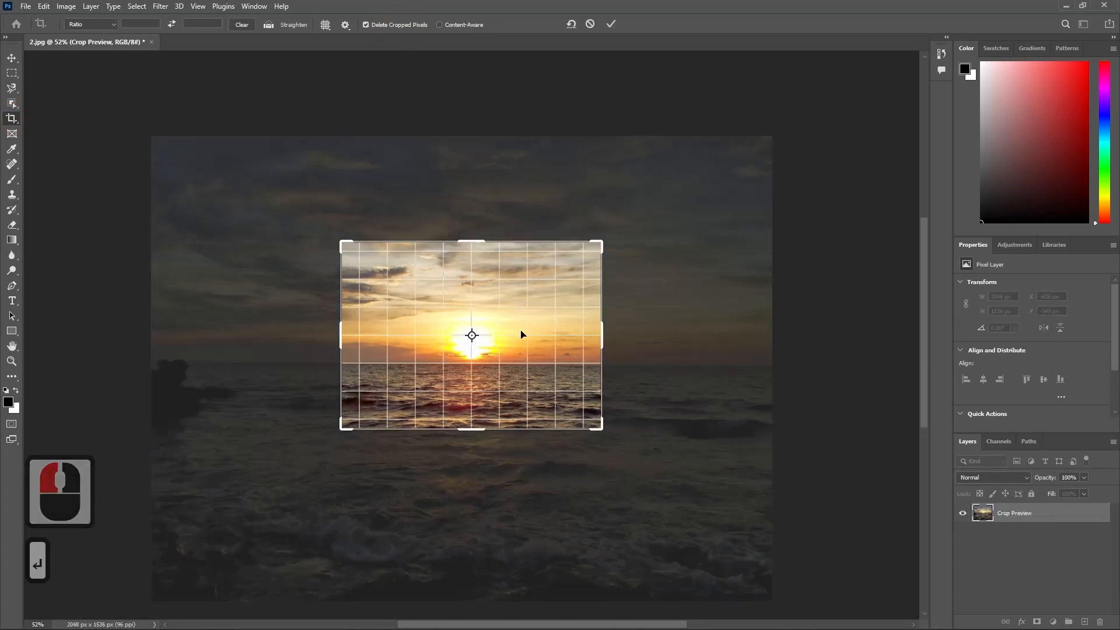
{"action": "left_click", "coordinate": [610, 24]}
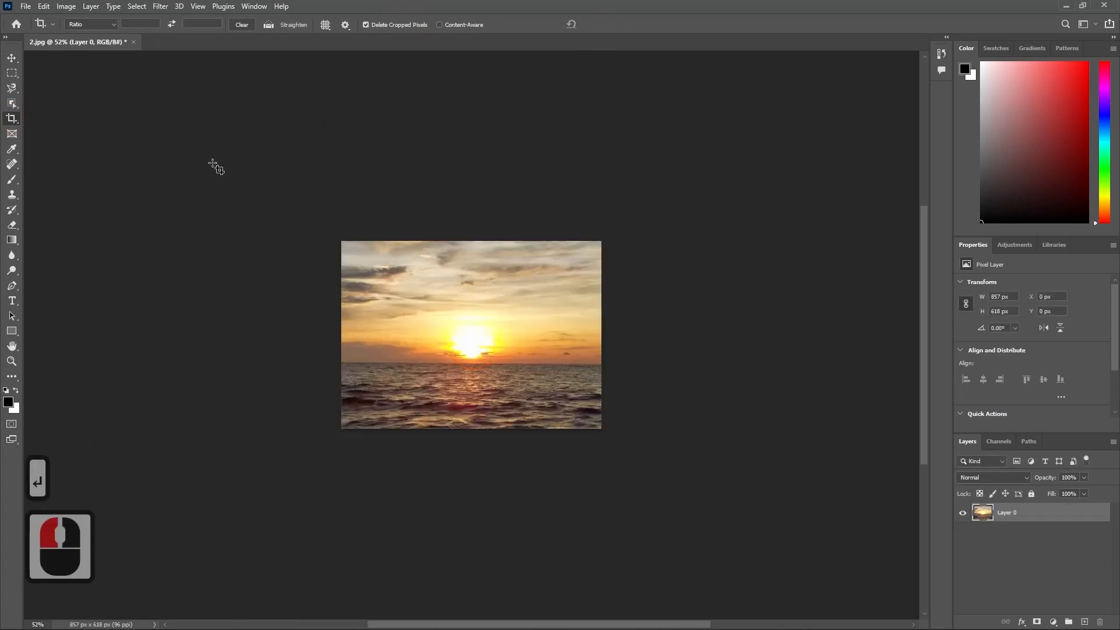
Step: Move the cropped layer about 188 px left and 126 px up, and undo the move
{"action": "left_click", "coordinate": [11, 57]}
{"action": "left_click_drag", "start_coordinate": [478, 337], "coordinate": [441, 302]}
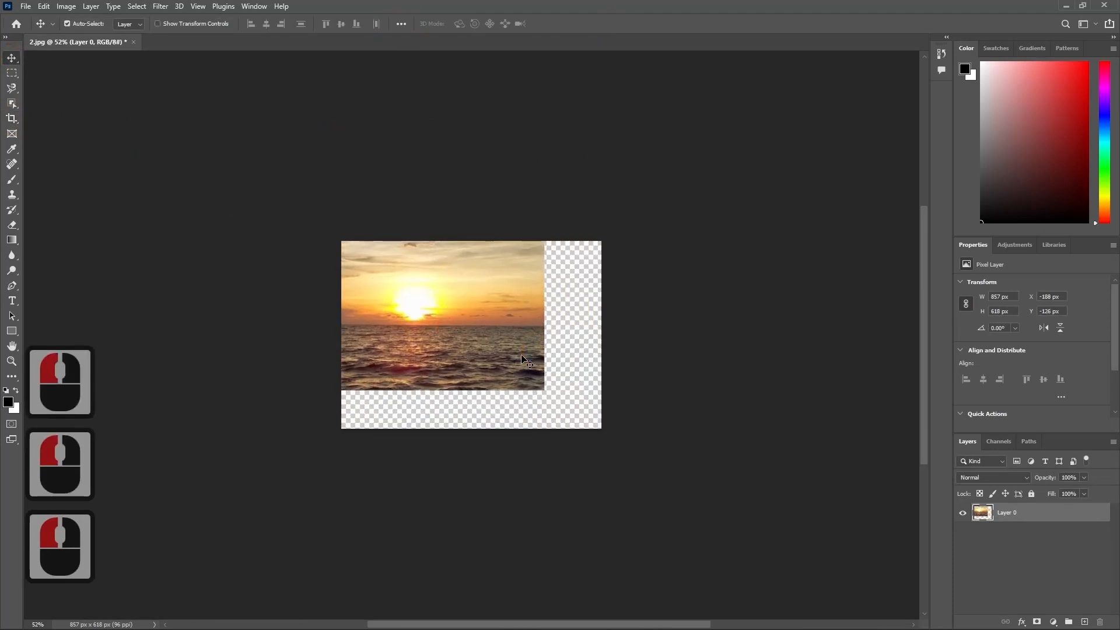
{"action": "key", "text": "ctrl+z"}
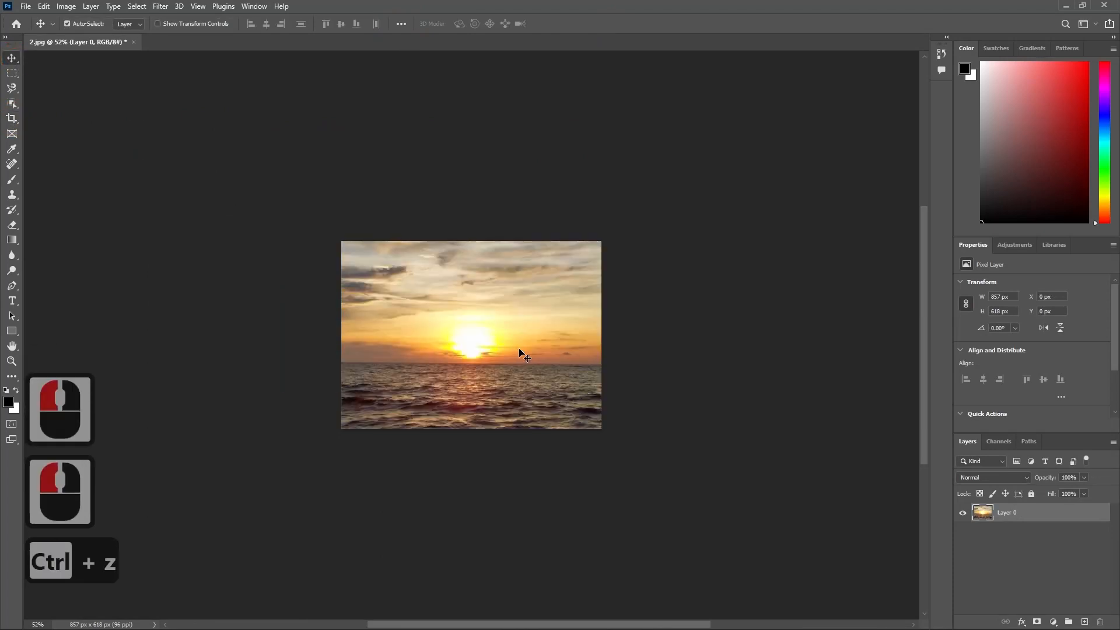